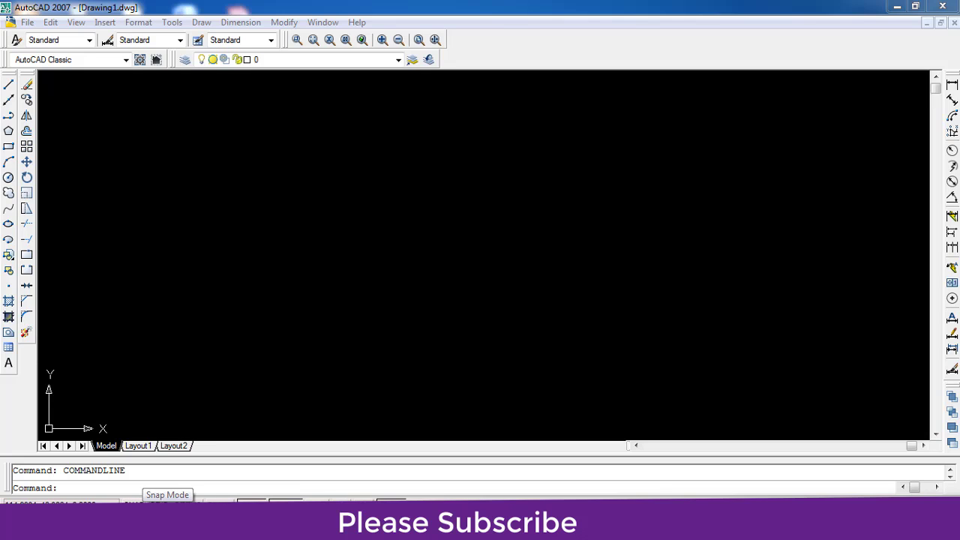
- Clear every Object Snap mode in Drafting Settings so points snap to nothing
right_click(135, 501)
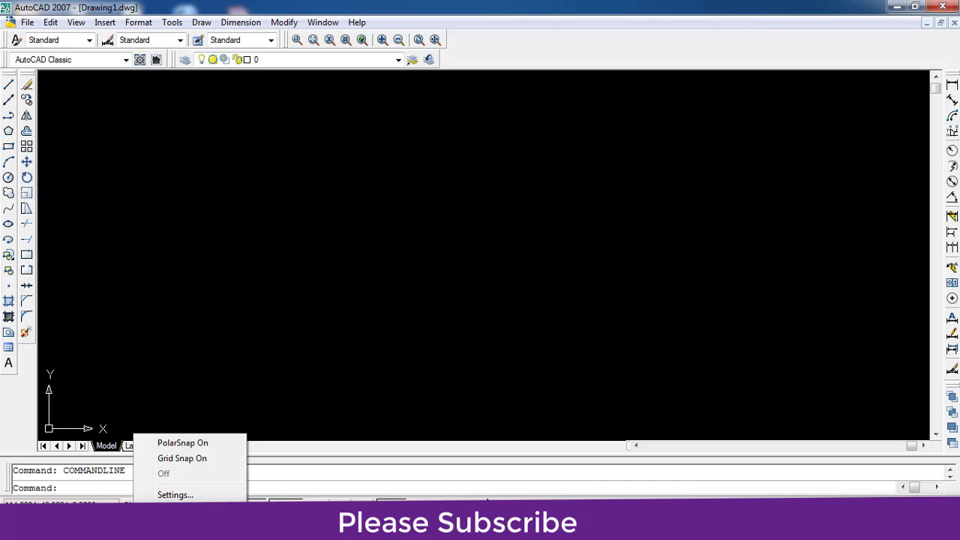
key("Escape")
right_click(286, 501)
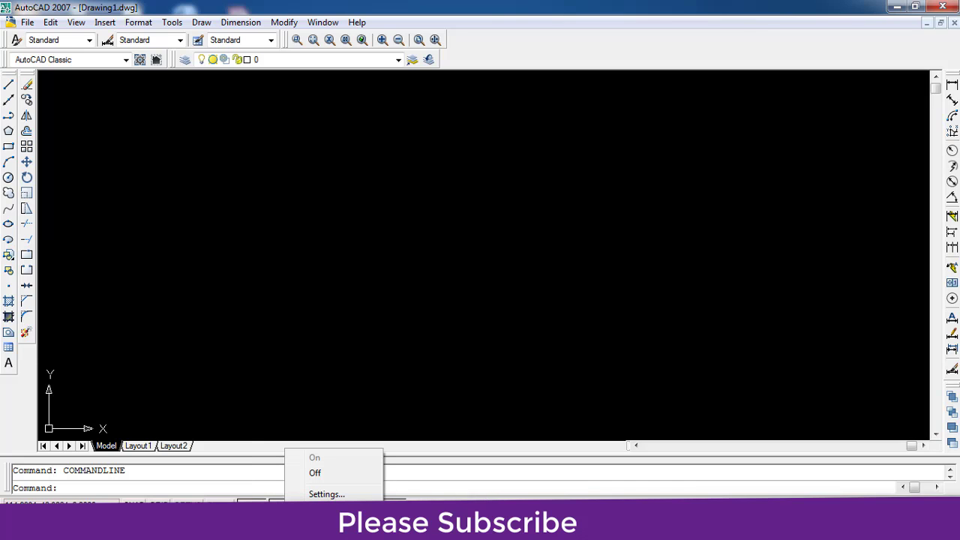
left_click(326, 494)
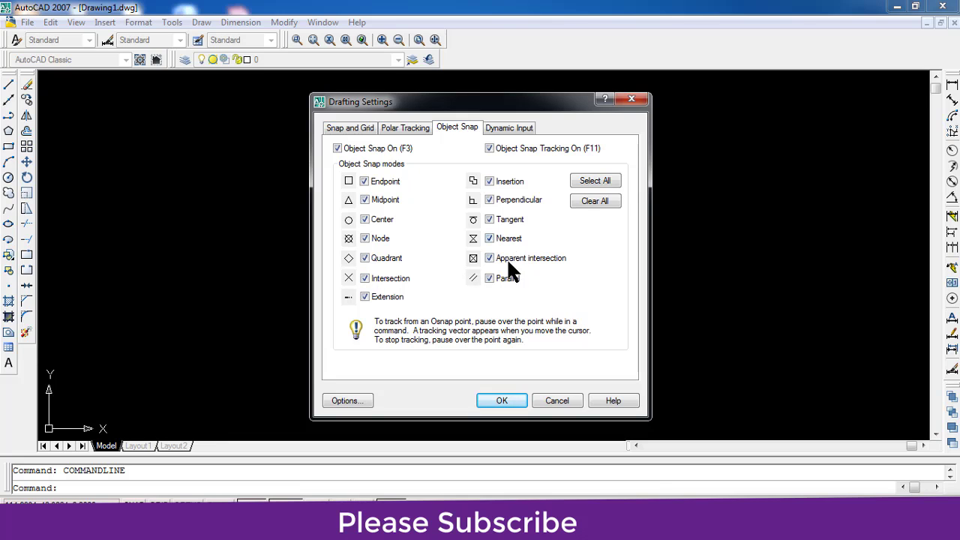
left_click(595, 203)
left_click(500, 402)
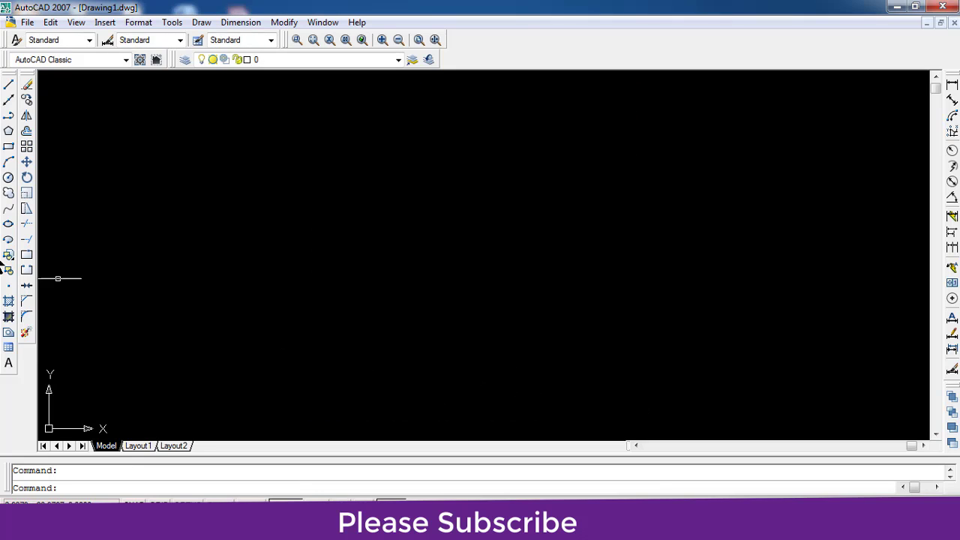
- Draw a wide rectangle by picking two opposite corners, then recentre it in view
left_click(8, 146)
left_click(194, 198)
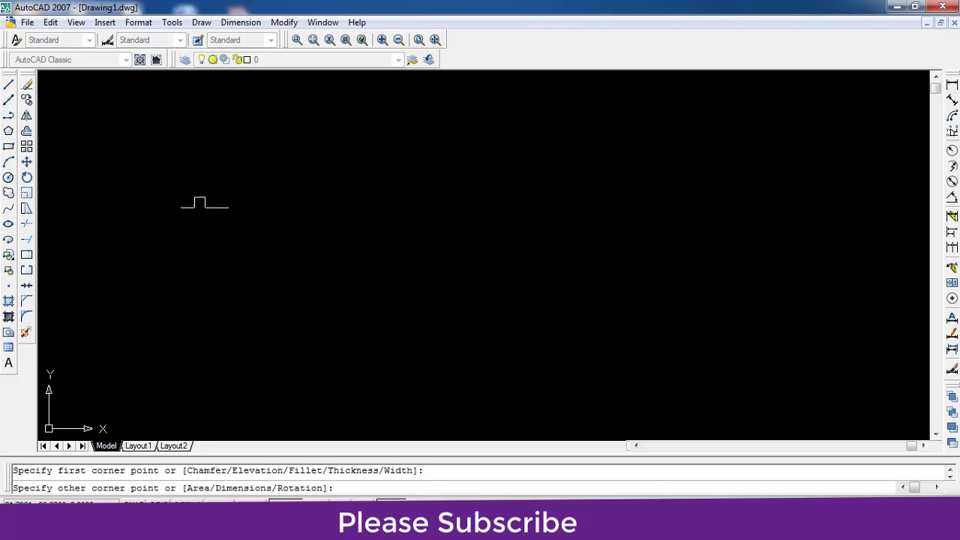
left_click(569, 345)
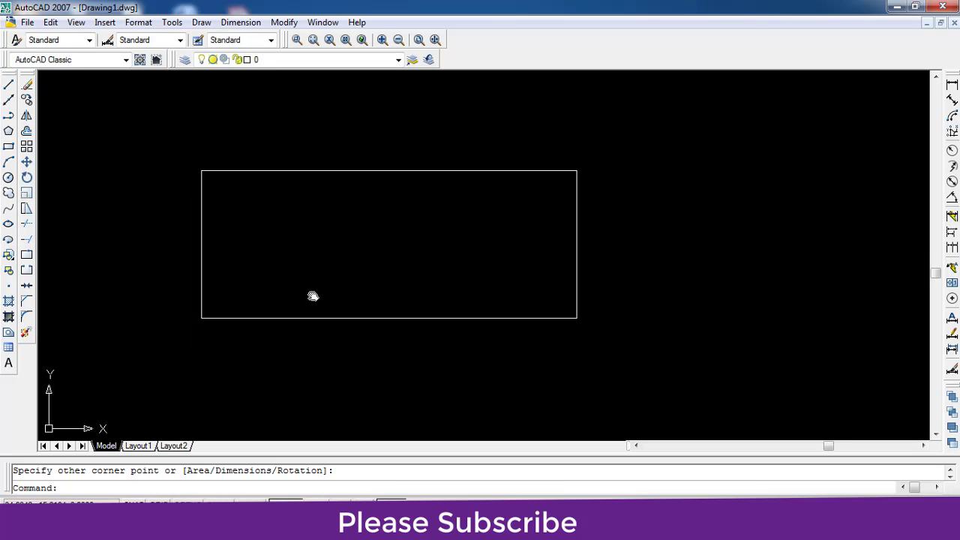
middle_click_drag(305, 323, 313, 295)
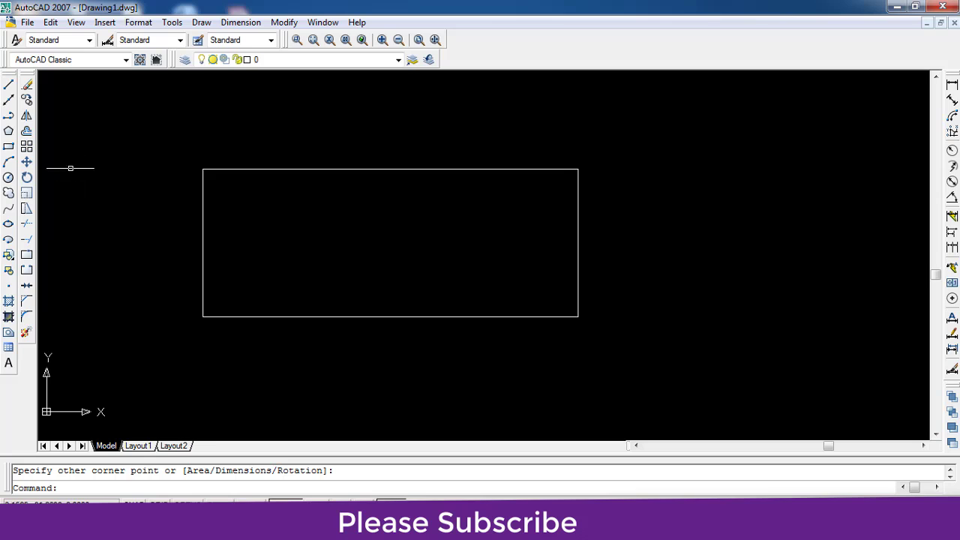
- Start a polyline and zoom and pan so the rectangle is well framed
left_click(8, 115)
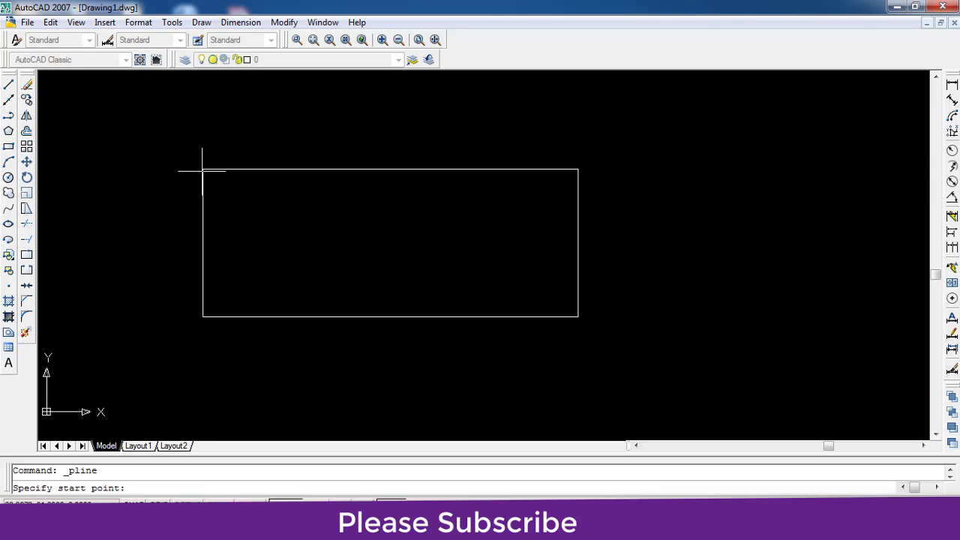
scroll(203, 171, "up", 3)
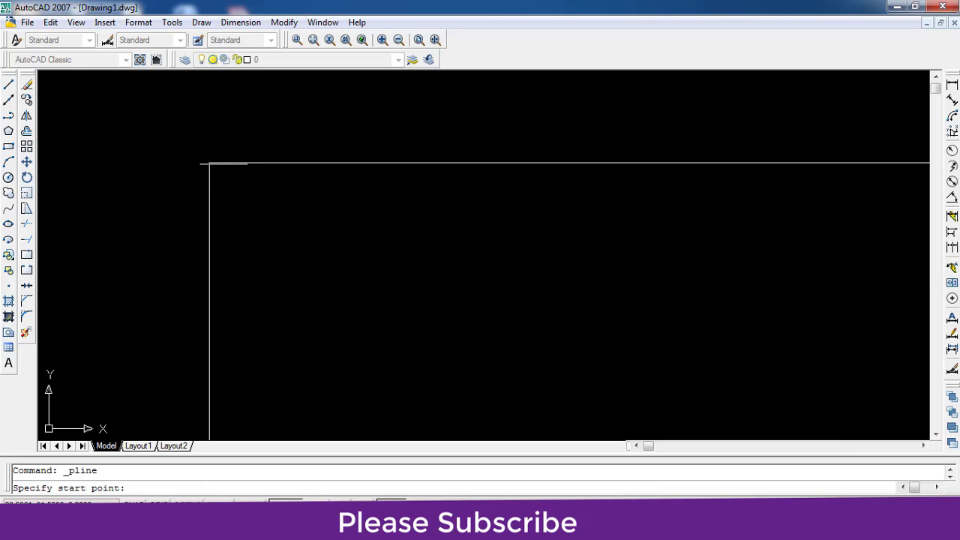
scroll(300, 159, "down", 2)
scroll(294, 156, "down", 2)
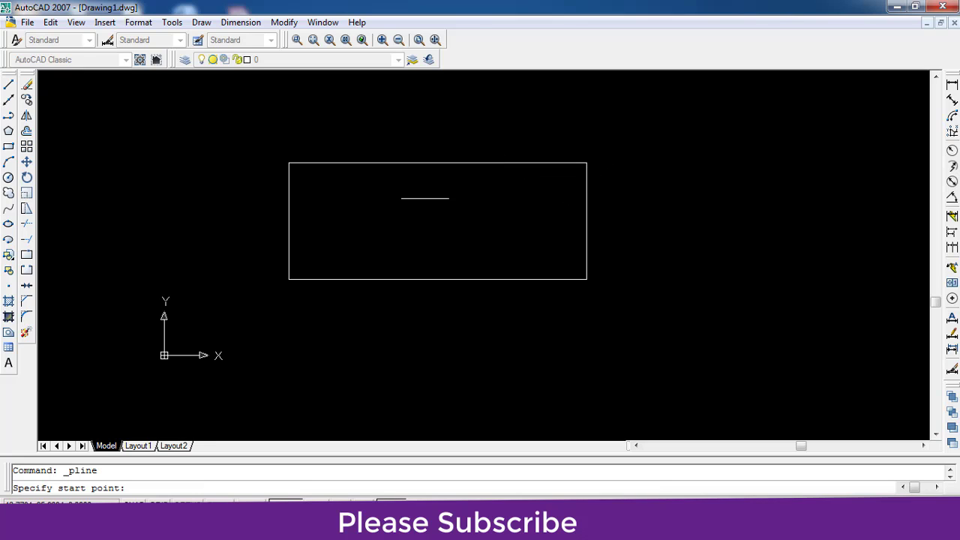
middle_click_drag(424, 198, 365, 163)
scroll(232, 243, "up", 1)
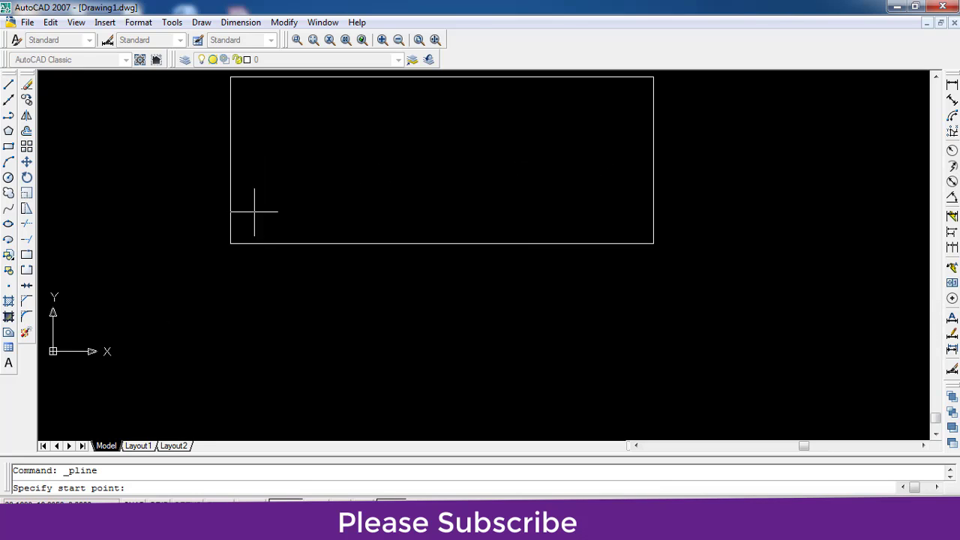
middle_click_drag(254, 211, 259, 262)
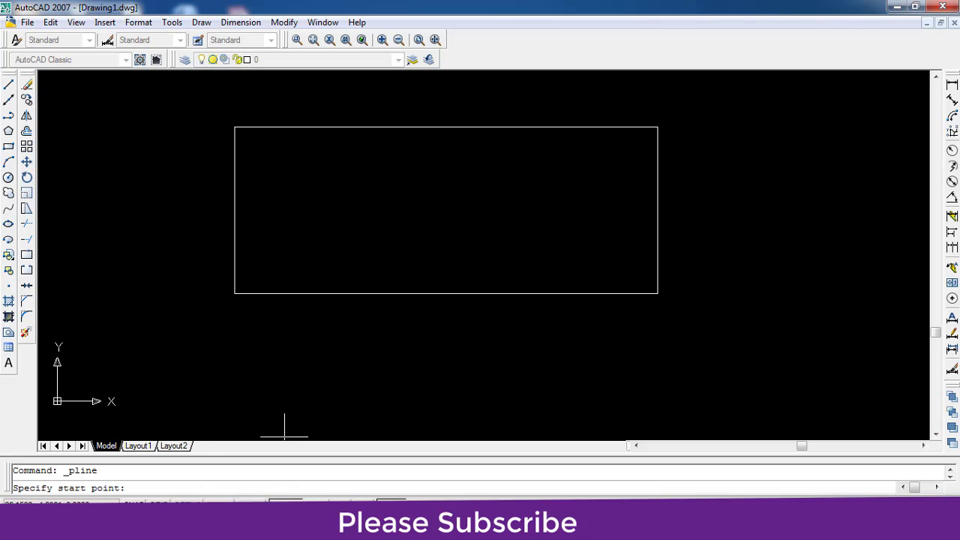
- Turn on all Object Snap modes in Drafting Settings and restart the polyline
right_click(219, 502)
left_click(259, 498)
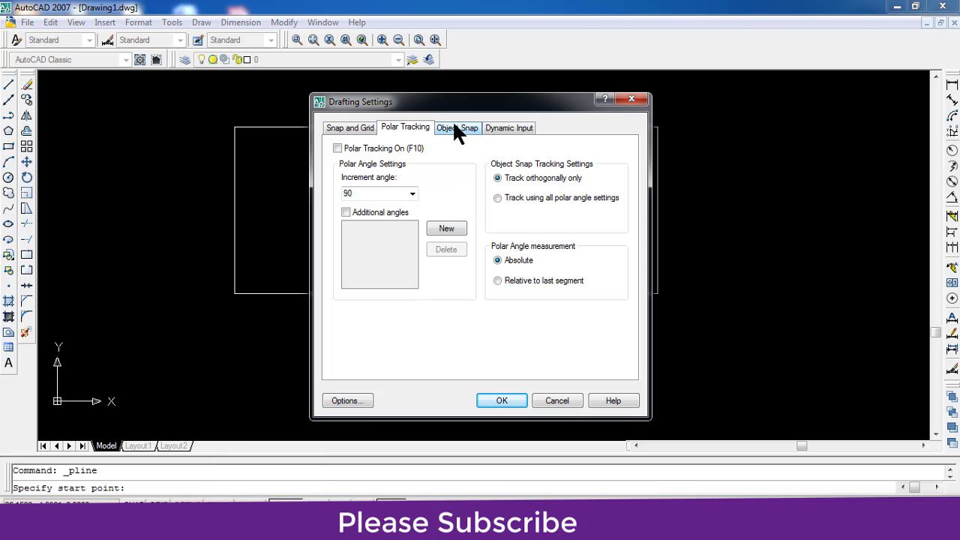
left_click(454, 129)
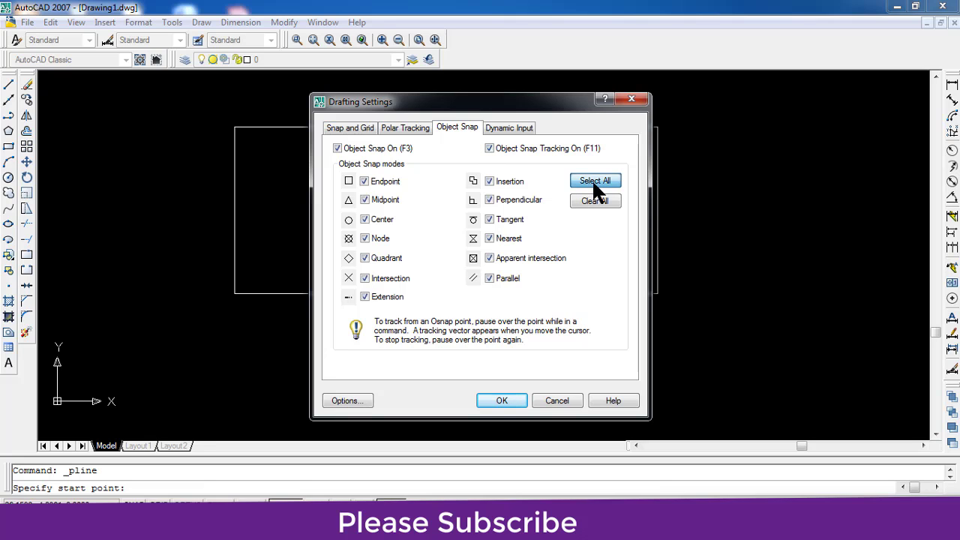
left_click(499, 403)
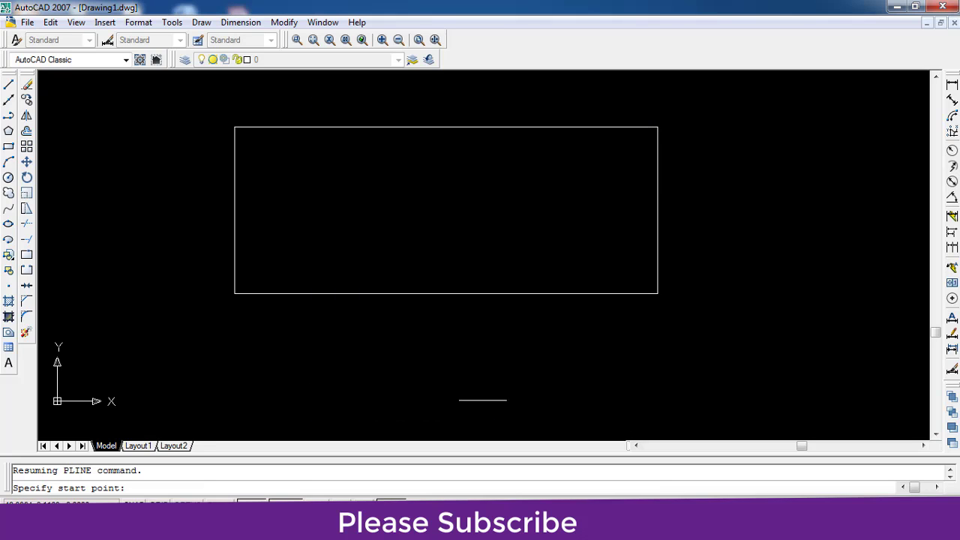
left_click(9, 115)
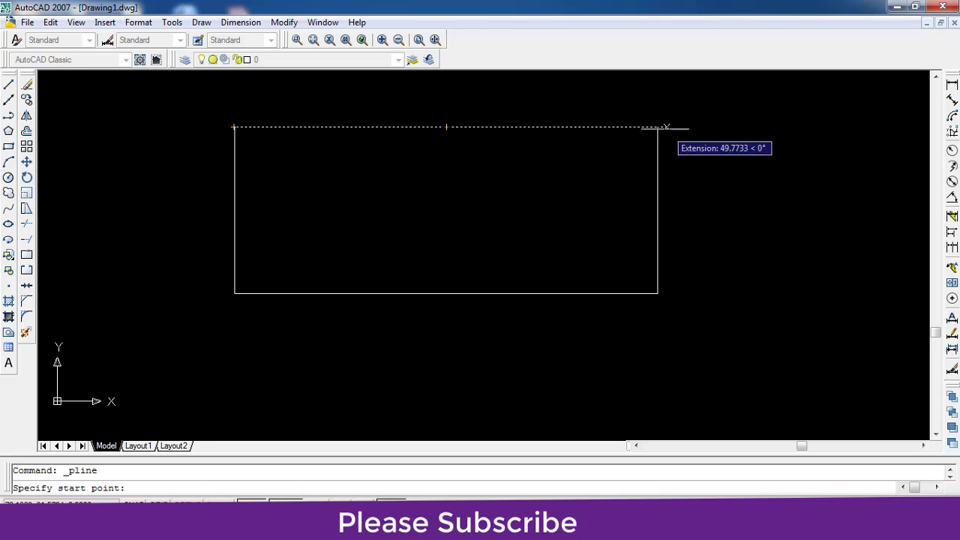
- Trace the left, bottom and right triangular flaps, snapping to the rectangle's corners
left_click(234, 128)
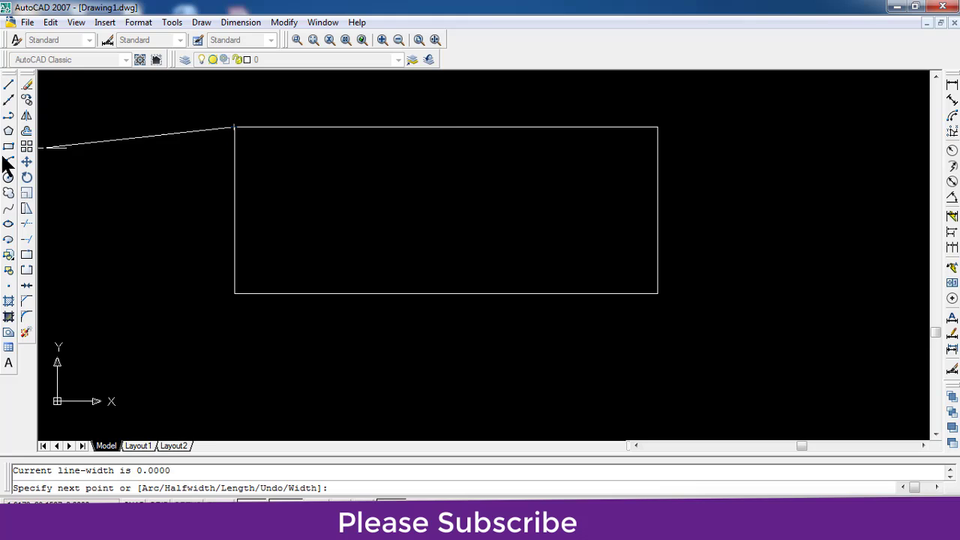
left_click(113, 248)
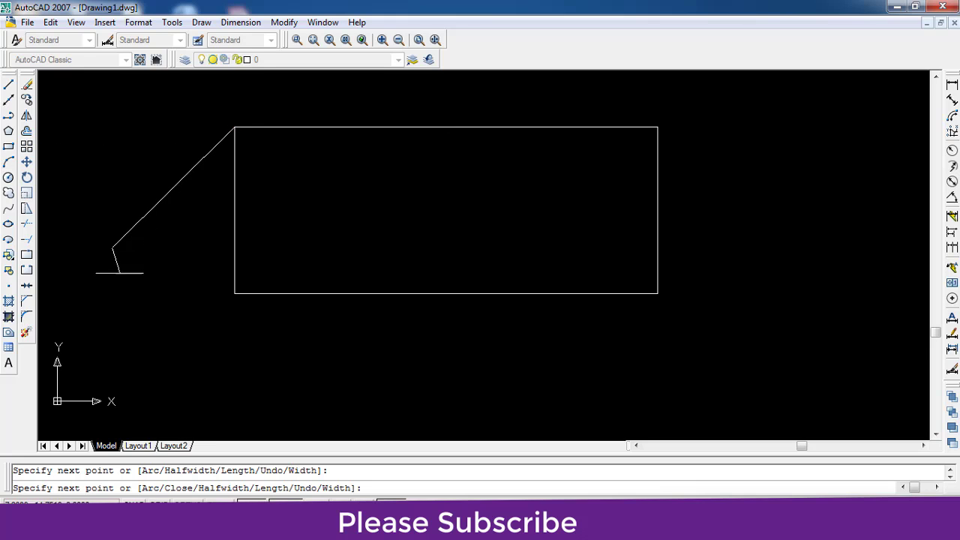
left_click(234, 292)
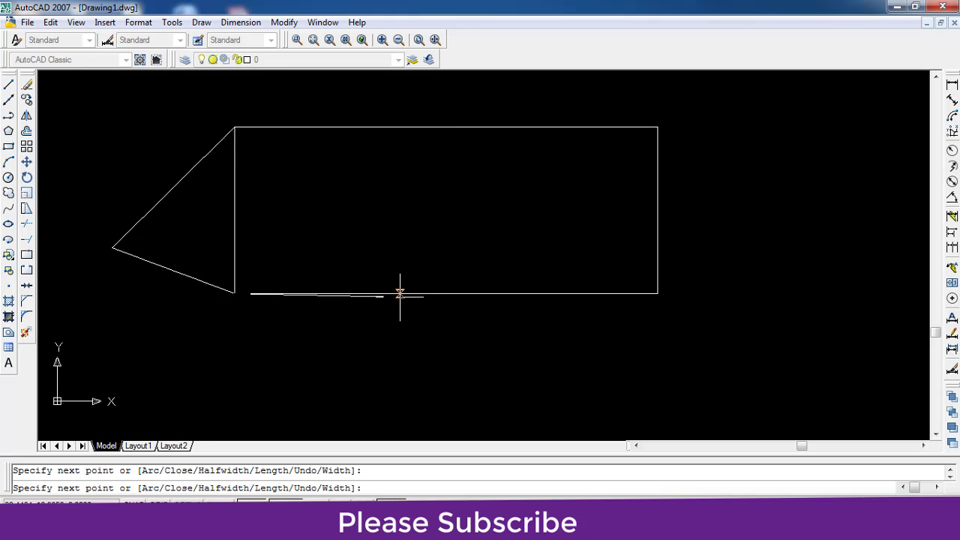
left_click(459, 395)
left_click(658, 293)
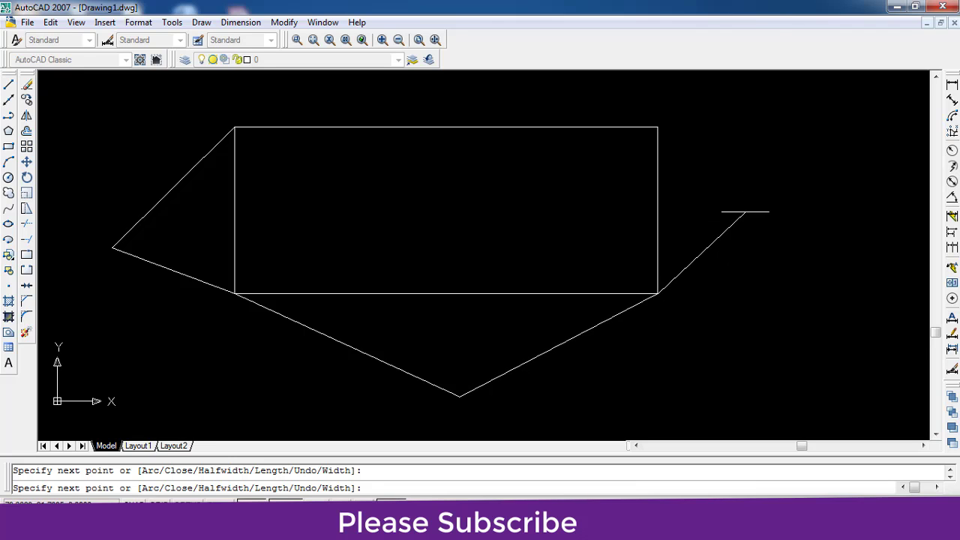
left_click(748, 202)
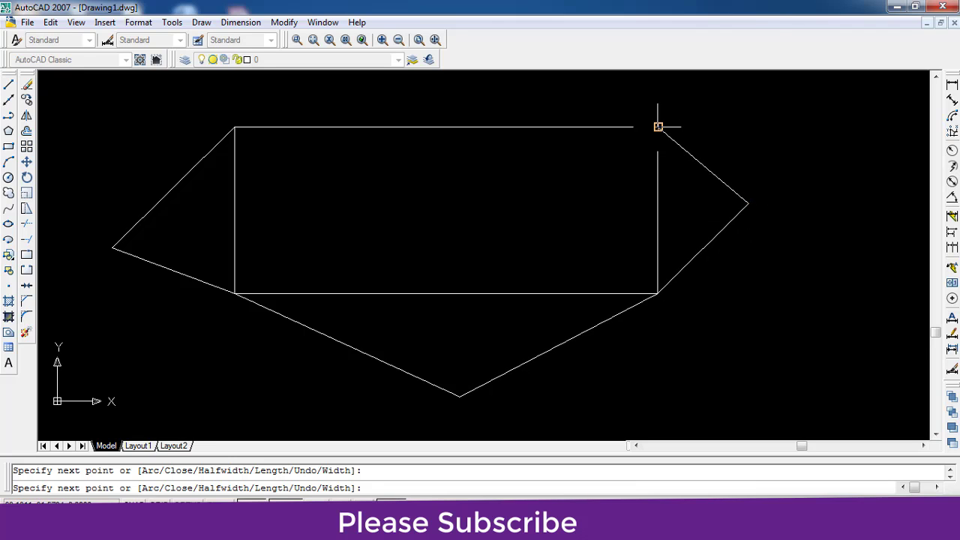
left_click(658, 128)
- Add the top flap's apex, close at the top-left corner and end the polyline
middle_click_drag(553, 160, 567, 255)
left_click(463, 126)
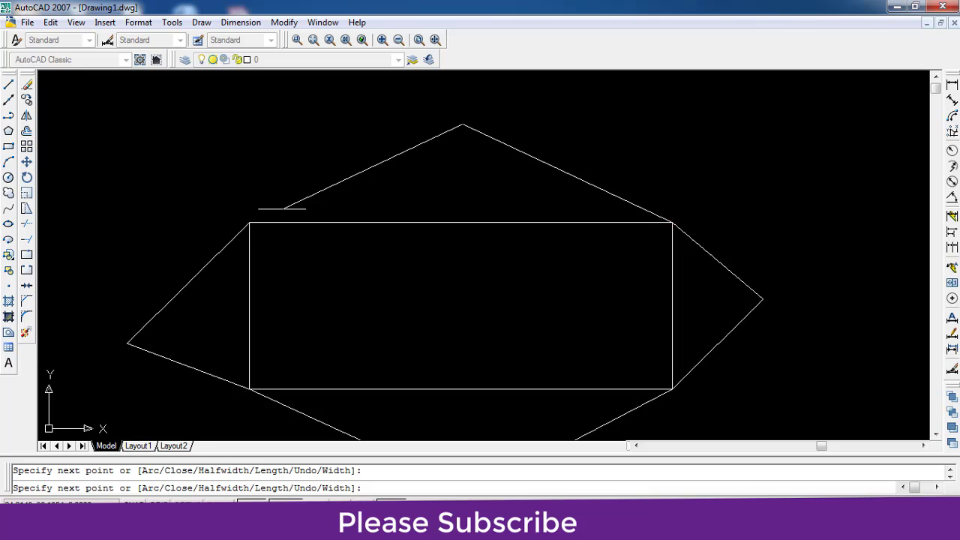
left_click(248, 223)
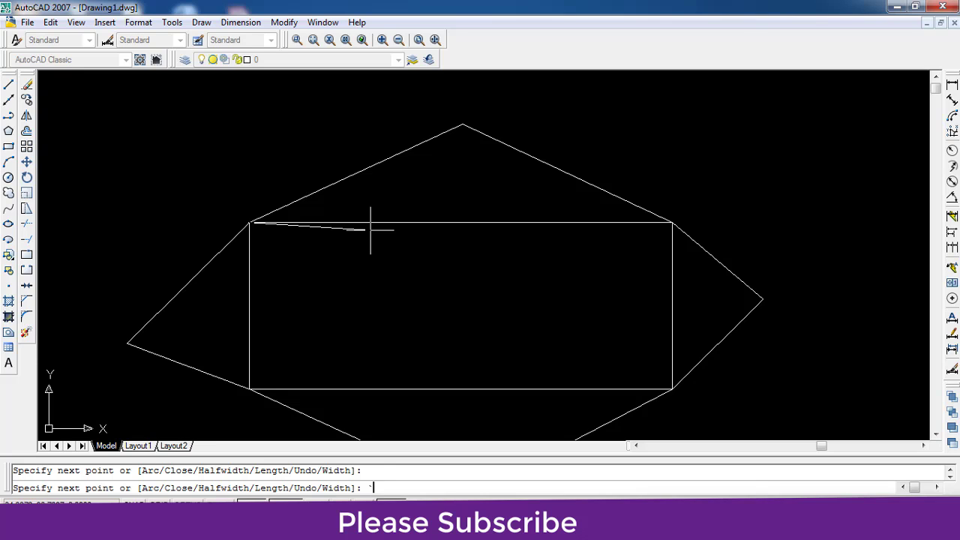
key("Escape")
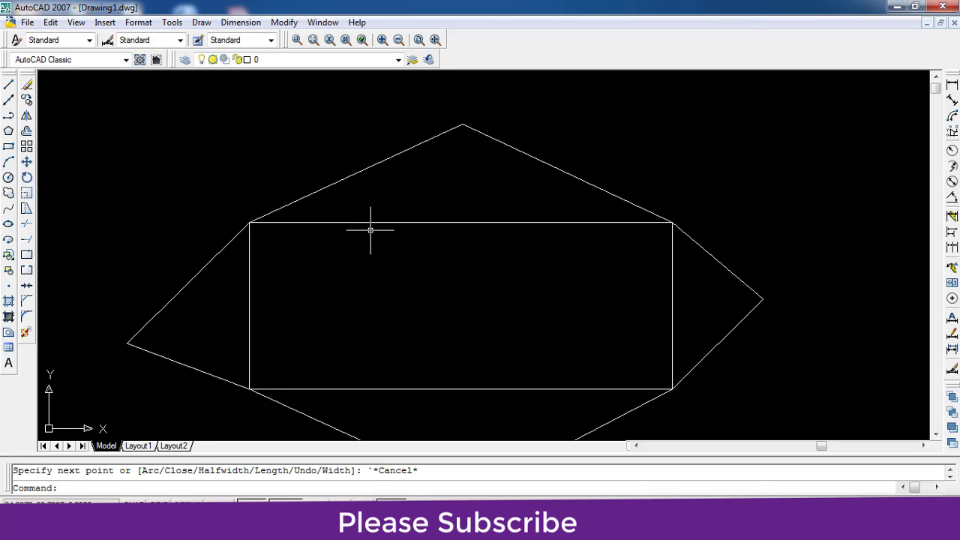
scroll(398, 252, "down", 4)
scroll(381, 300, "up", 2)
scroll(390, 360, "up", 1)
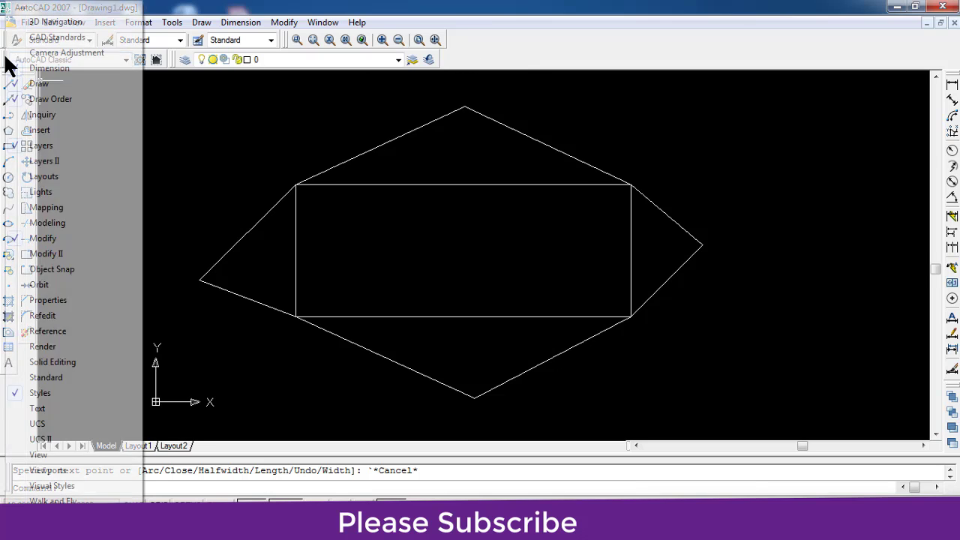
- Turn on the Draw toolbar and the extra layer tools, docking the layer tools
right_click(9, 65)
left_click(18, 83)
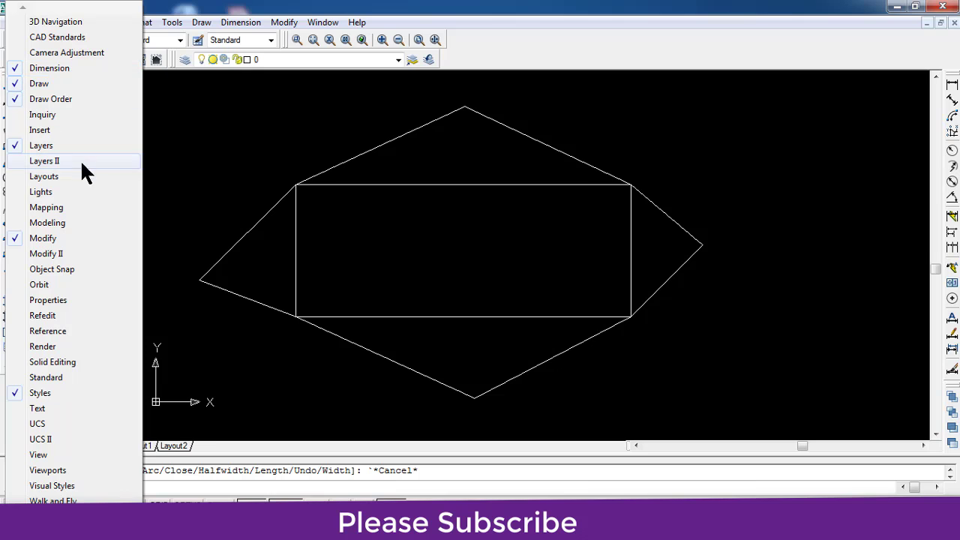
left_click(20, 164)
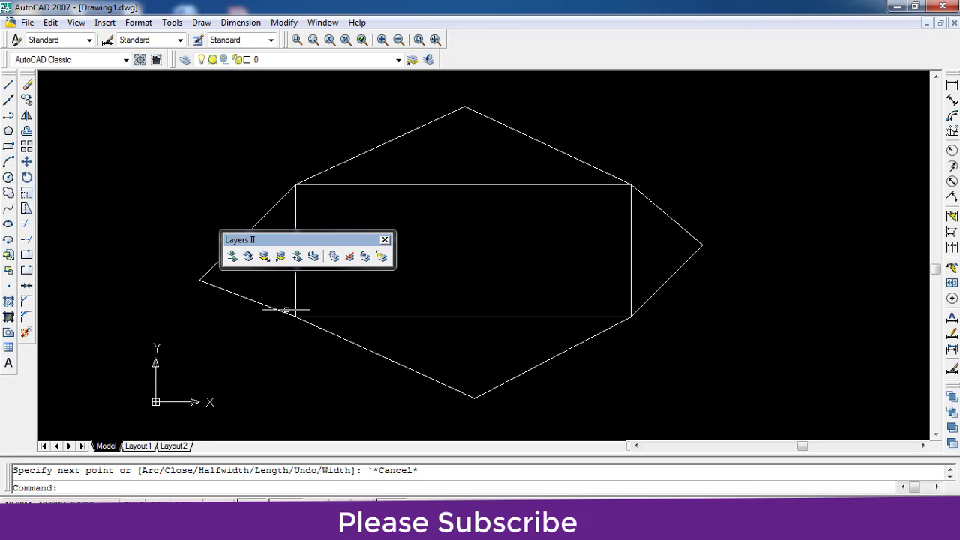
left_click_drag(326, 243, 328, 244)
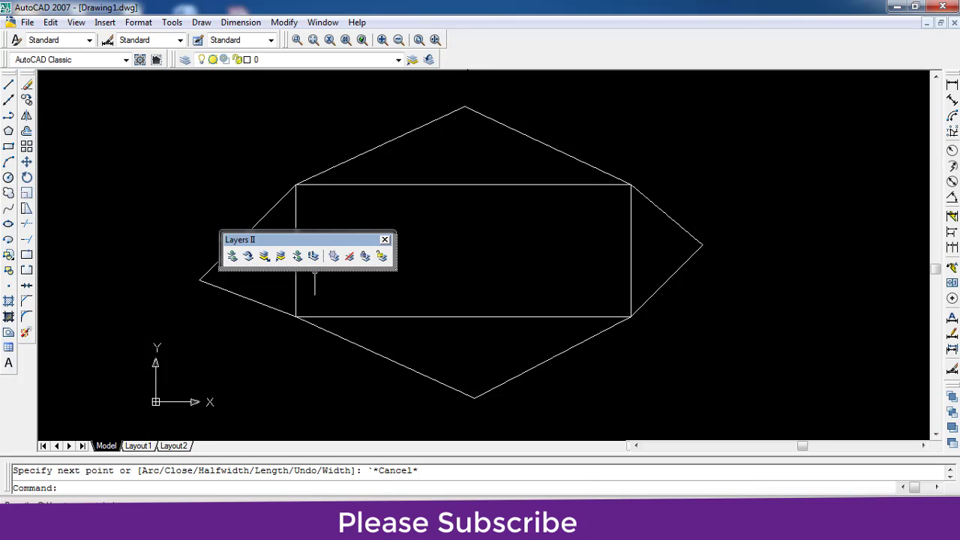
left_click_drag(470, 43, 473, 59)
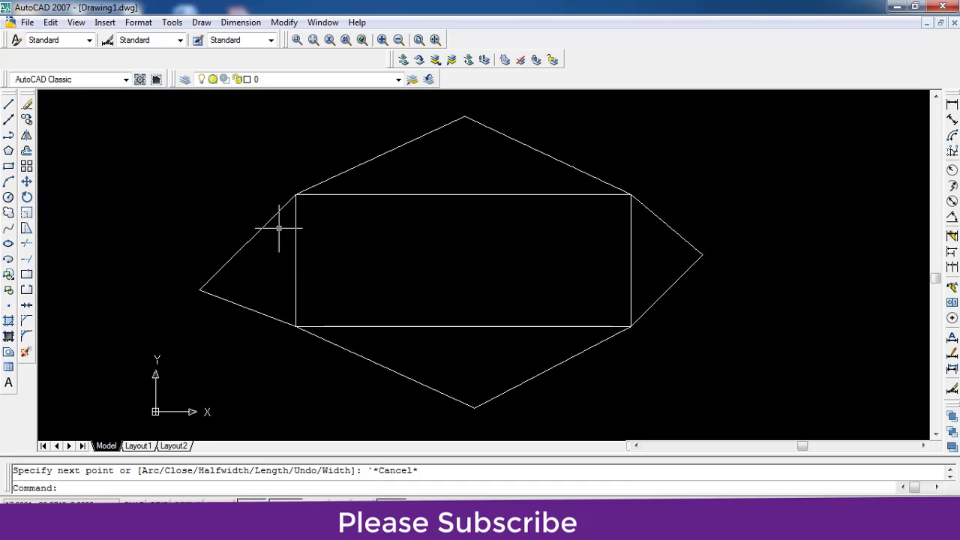
- Close Modify II again, then show the Standard toolbar and dock it in the top row
right_click(171, 75)
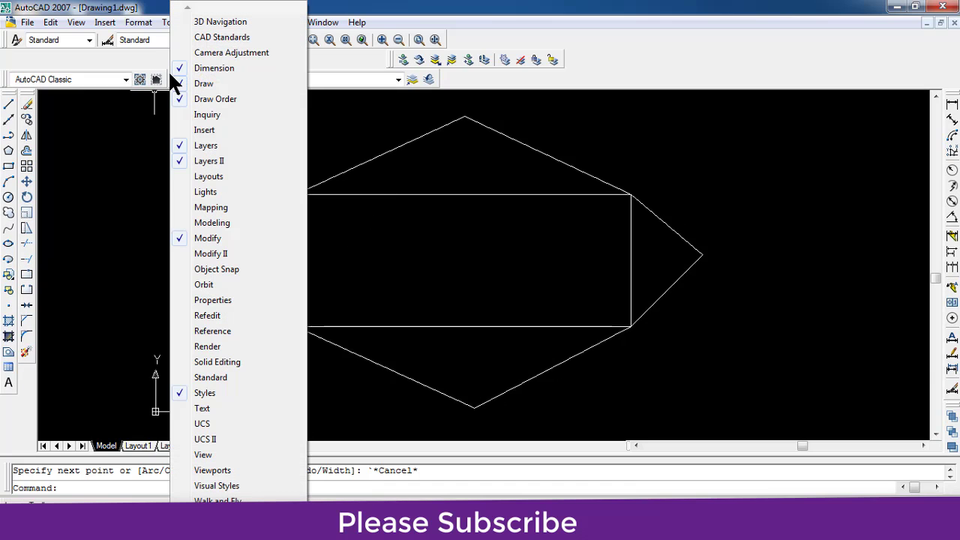
left_click(177, 253)
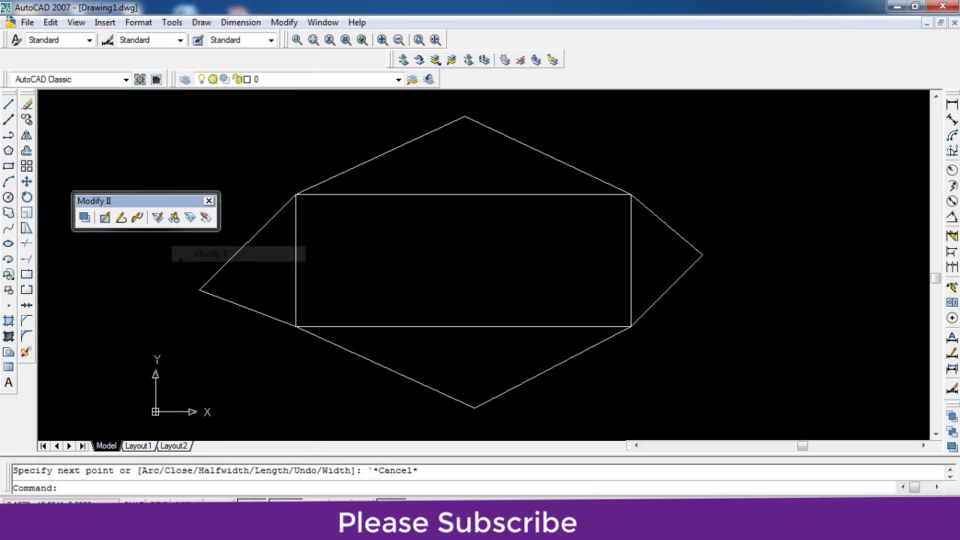
left_click(208, 201)
right_click(173, 76)
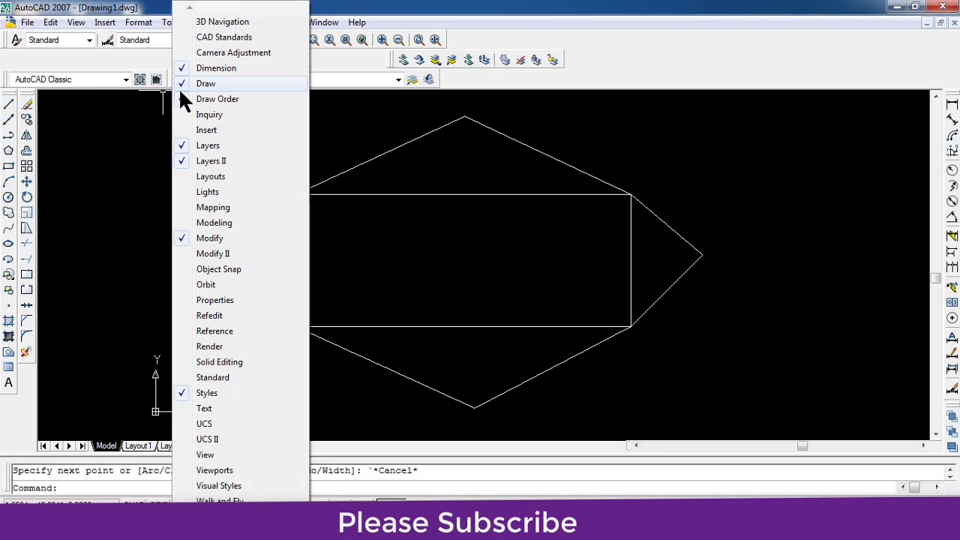
left_click(192, 377)
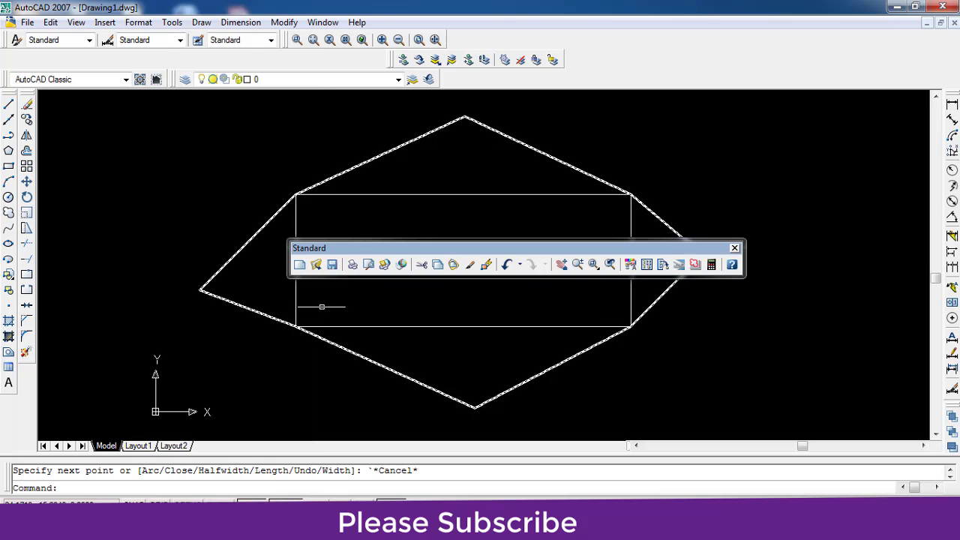
left_click_drag(476, 244, 541, 43)
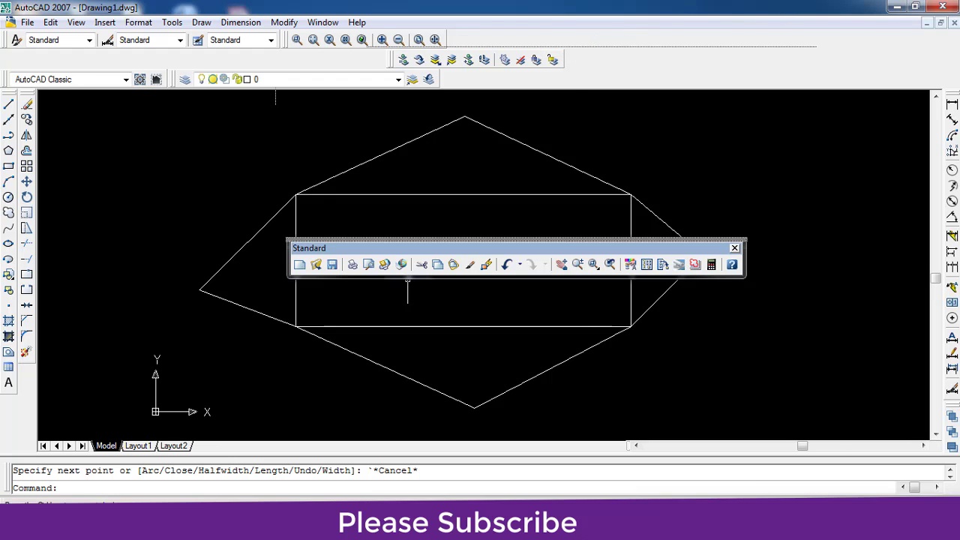
left_click_drag(593, 37, 592, 39)
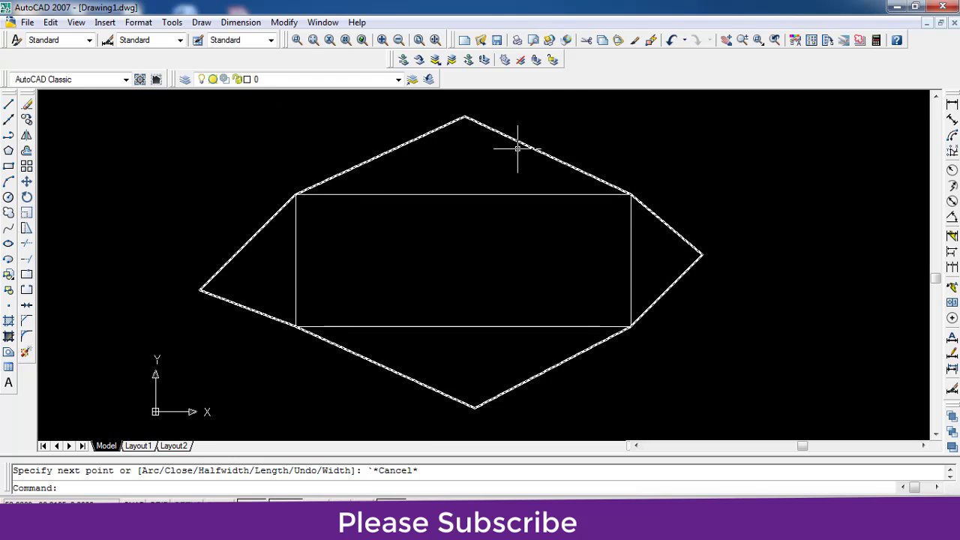
- Show the View, Inquiry and Insert toolbars as floating panels
right_click(391, 54)
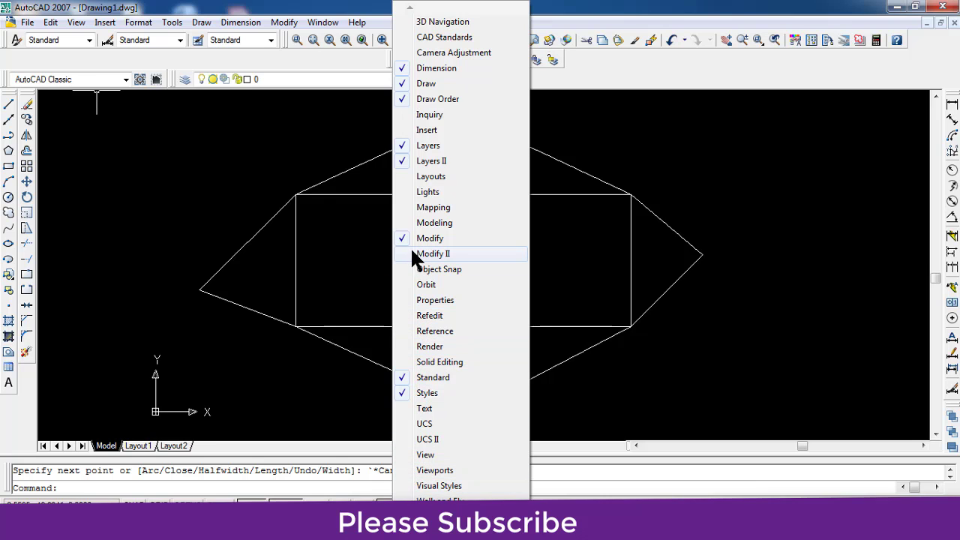
left_click(411, 455)
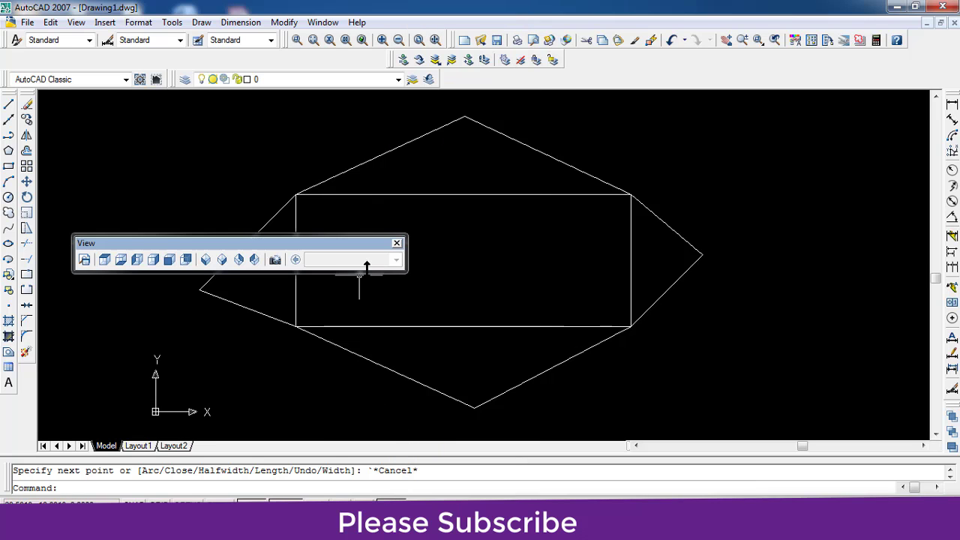
right_click(451, 75)
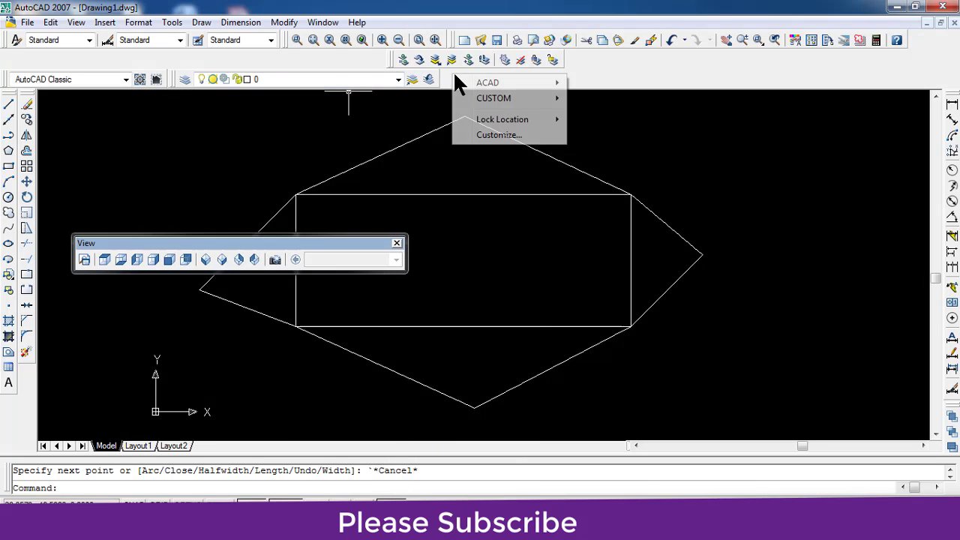
mouse_move(487, 82)
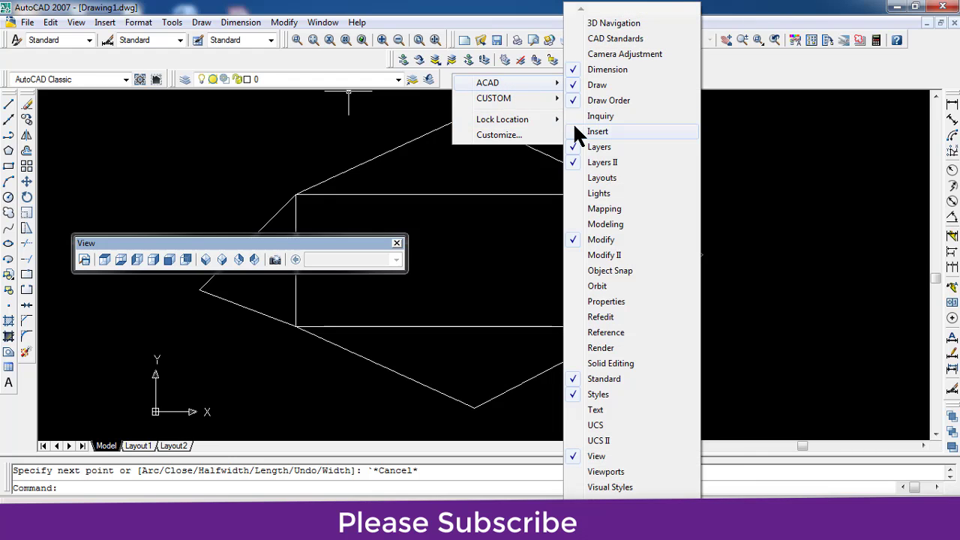
left_click(580, 120)
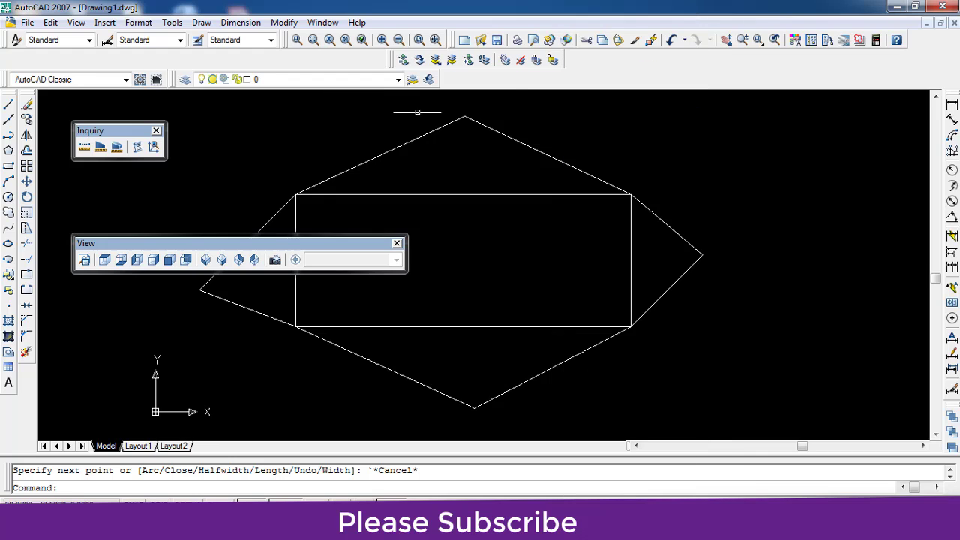
right_click(600, 62)
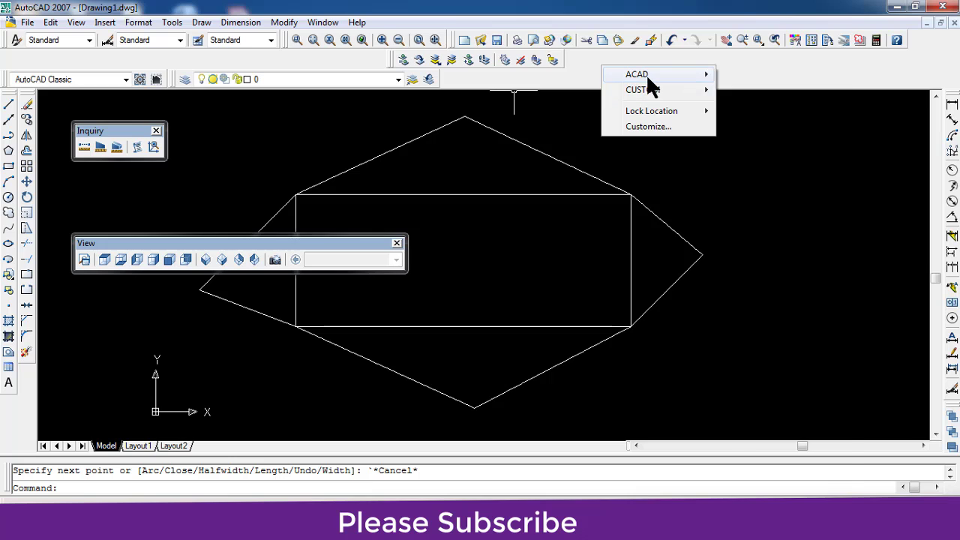
left_click(731, 135)
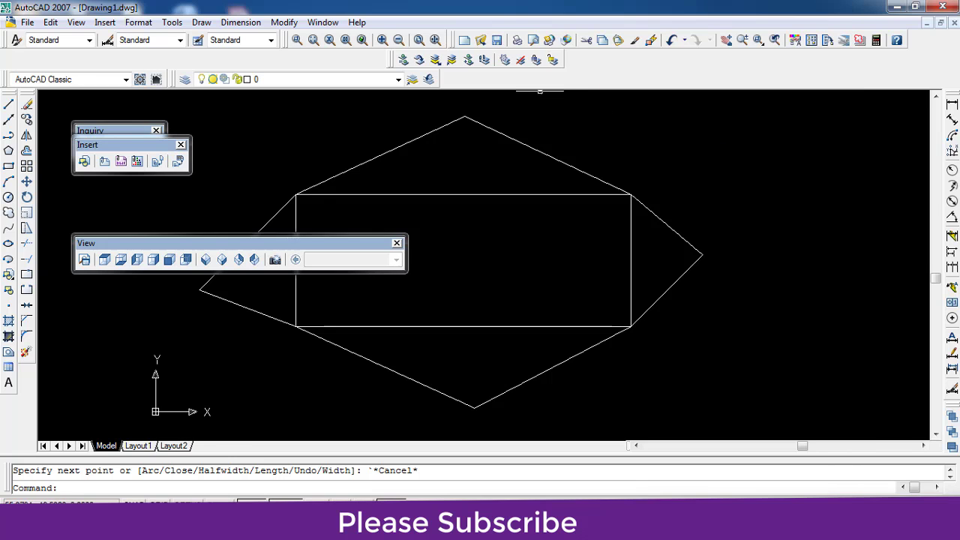
- Show the Layouts, Object Snap and Properties toolbars from the ACAD toolbar list
right_click(627, 81)
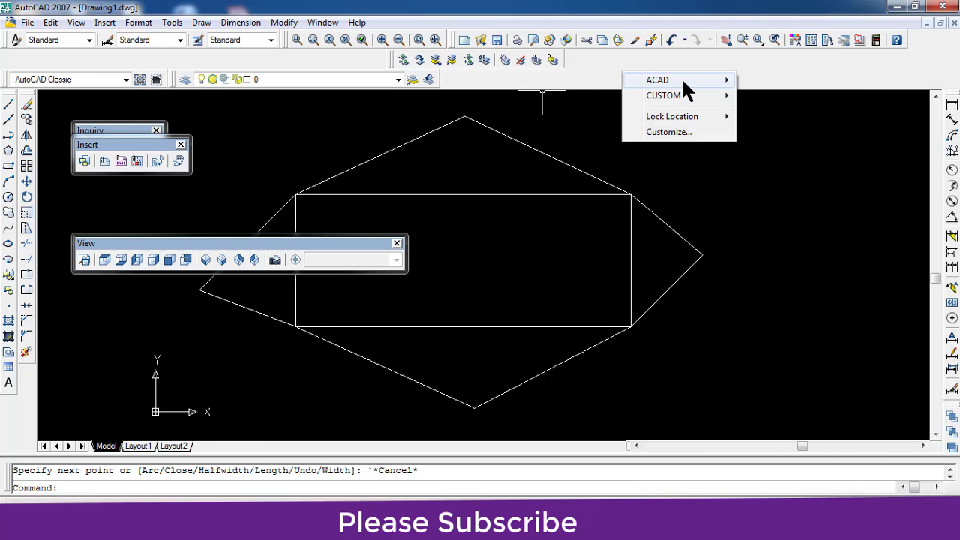
mouse_move(658, 80)
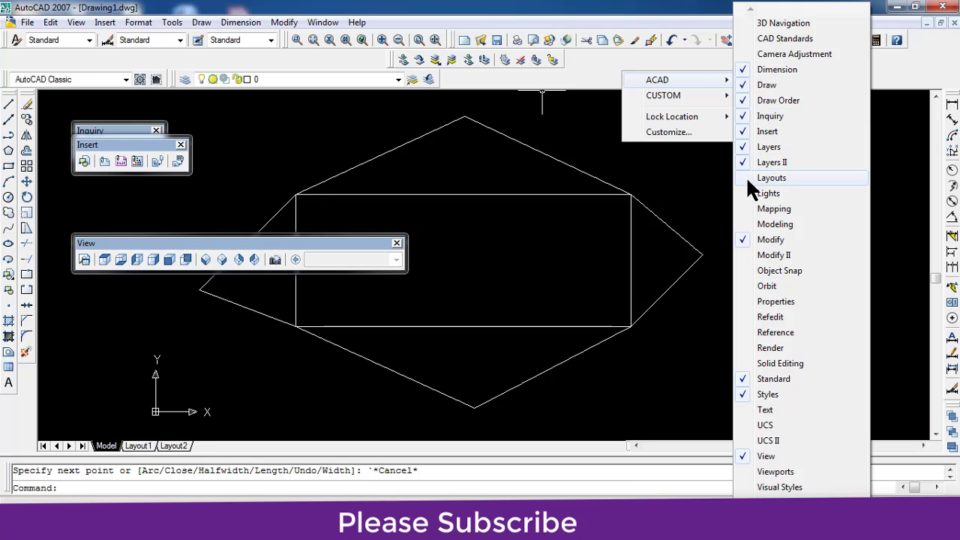
left_click(751, 178)
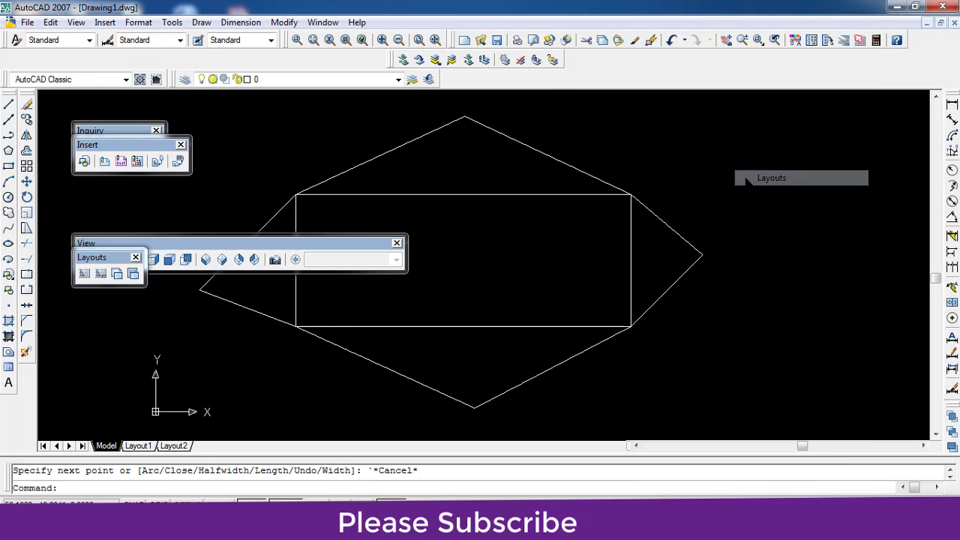
right_click(613, 65)
left_click(716, 75)
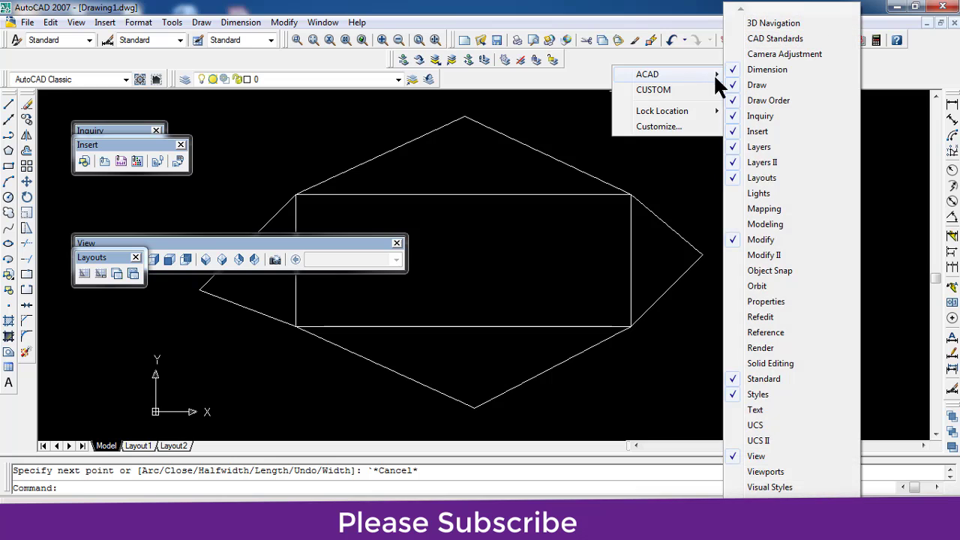
left_click(765, 271)
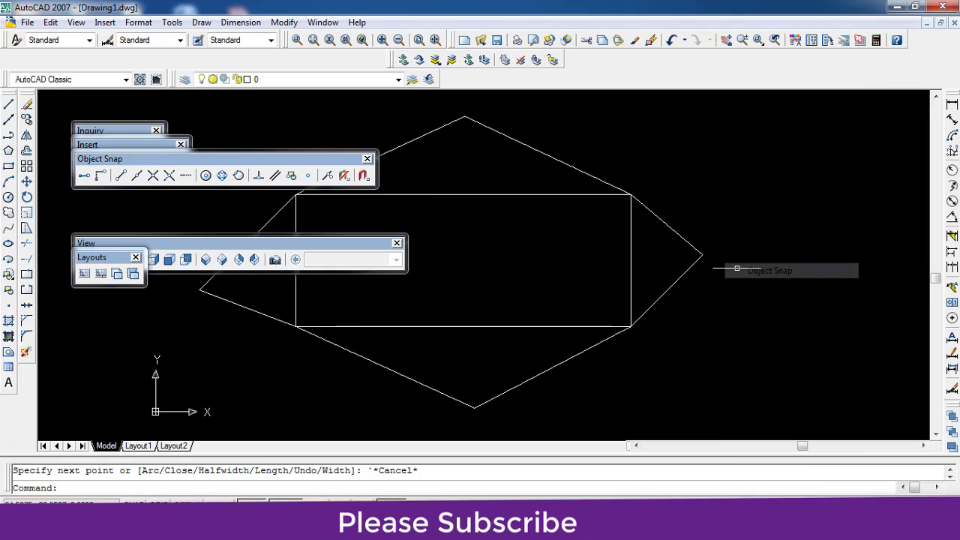
right_click(615, 71)
mouse_move(649, 80)
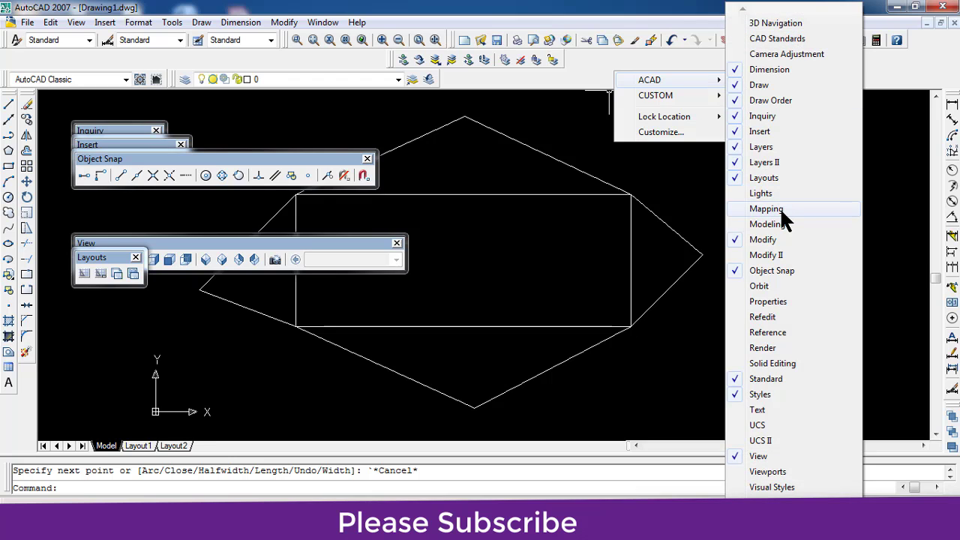
left_click(739, 301)
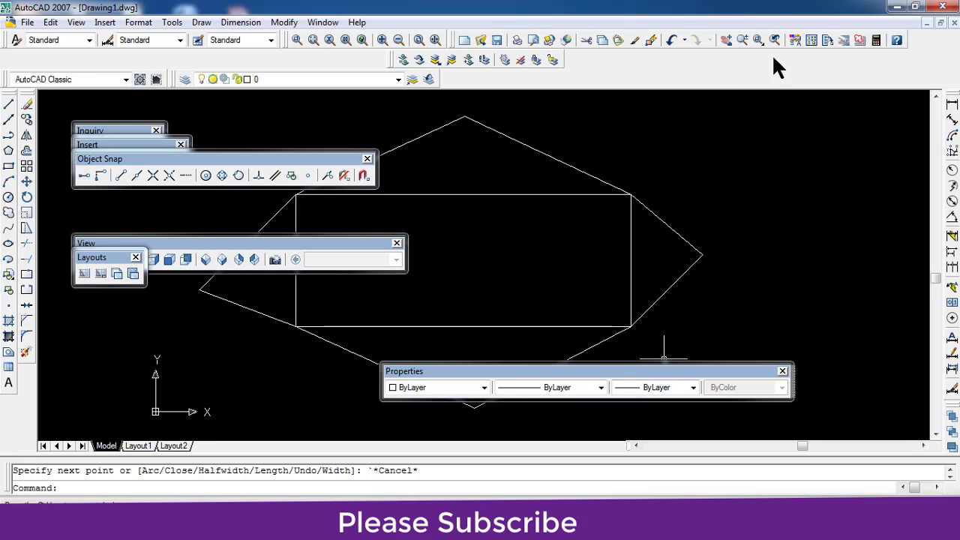
- Dock the Properties toolbar and close the Object Snap, View, Layouts, Insert and Inquiry toolbars
left_click_drag(769, 61, 775, 58)
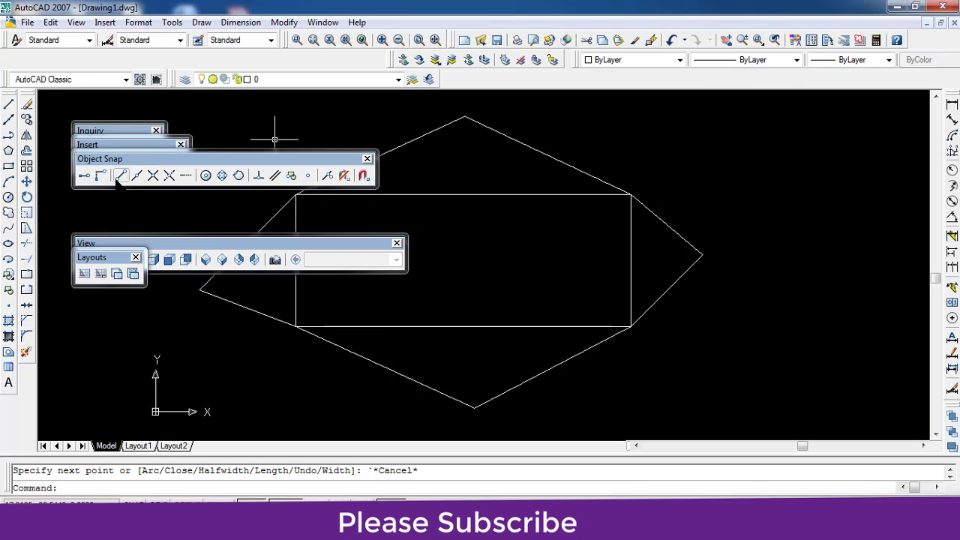
left_click(367, 158)
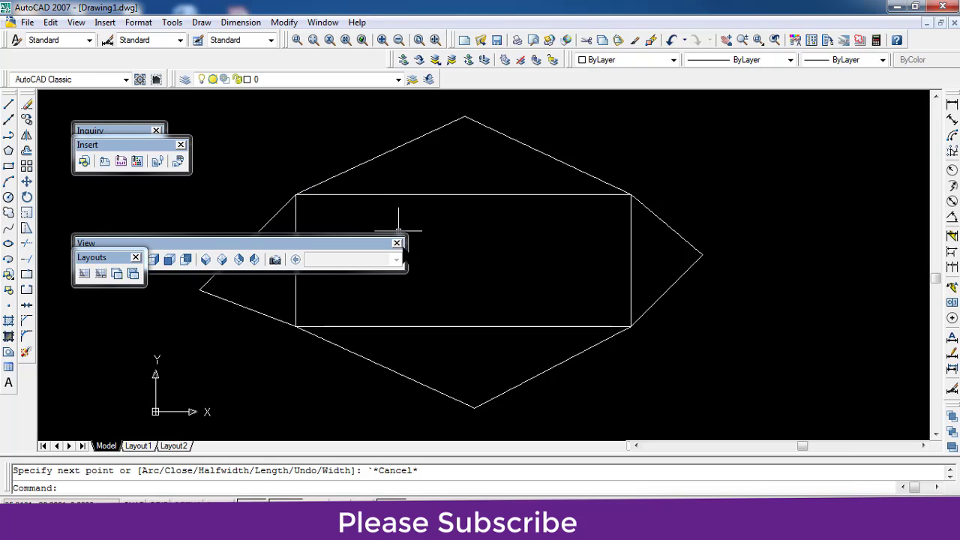
left_click(397, 243)
left_click(135, 257)
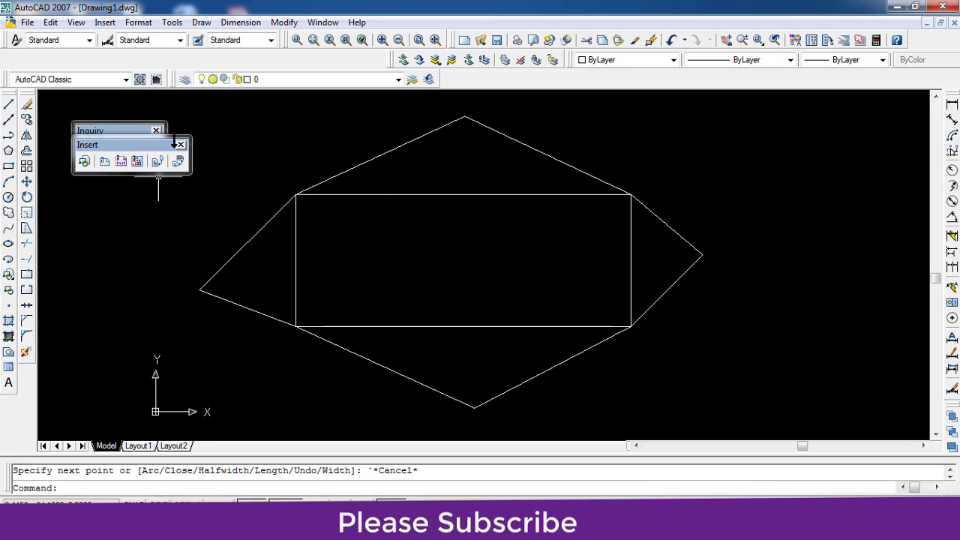
left_click(180, 144)
left_click(156, 130)
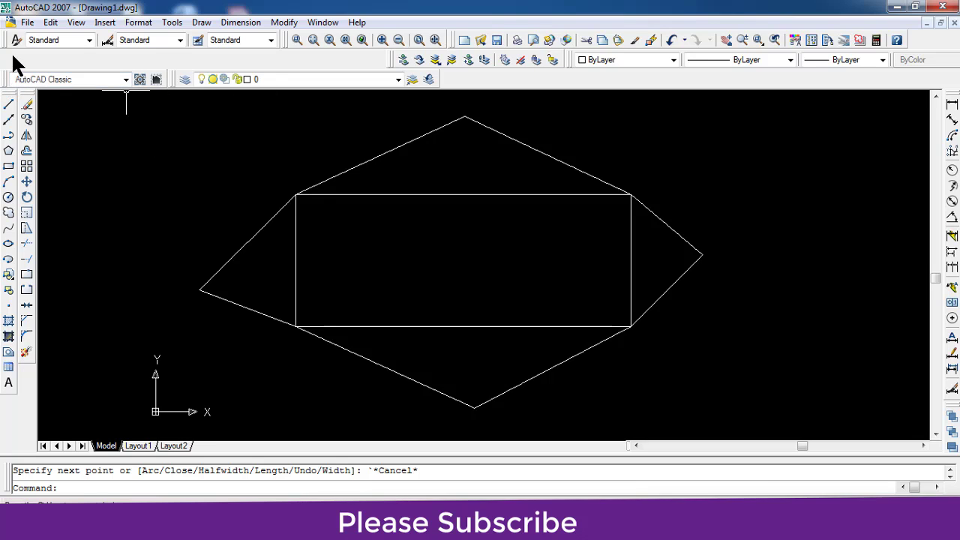
- Move the Workspaces and Layers toolbars up into the Properties row to free space
left_click_drag(8, 79, 20, 60)
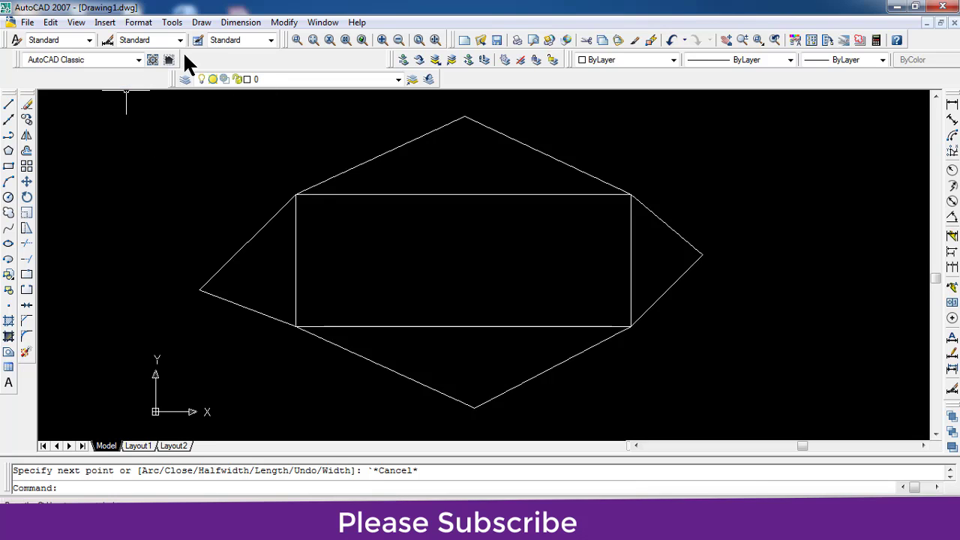
left_click_drag(181, 79, 194, 60)
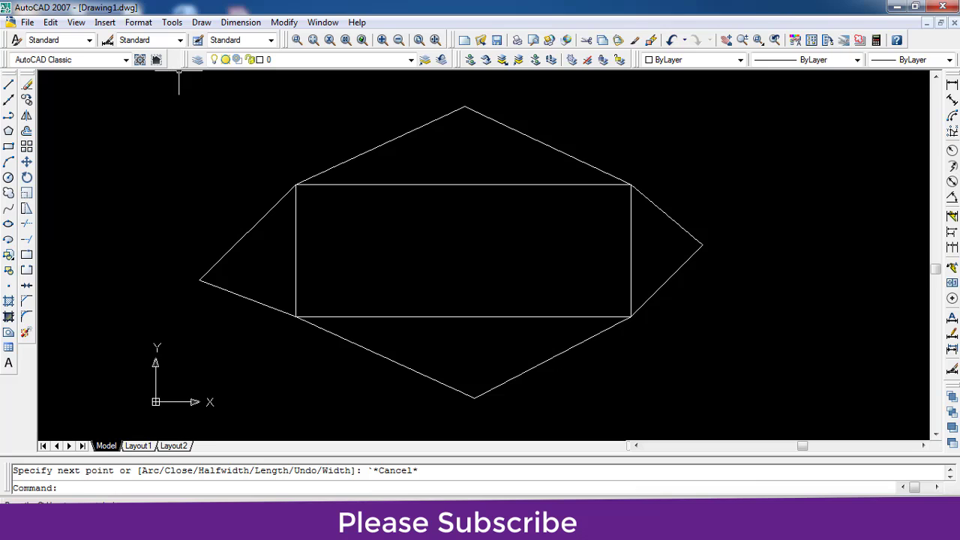
left_click_drag(458, 58, 446, 58)
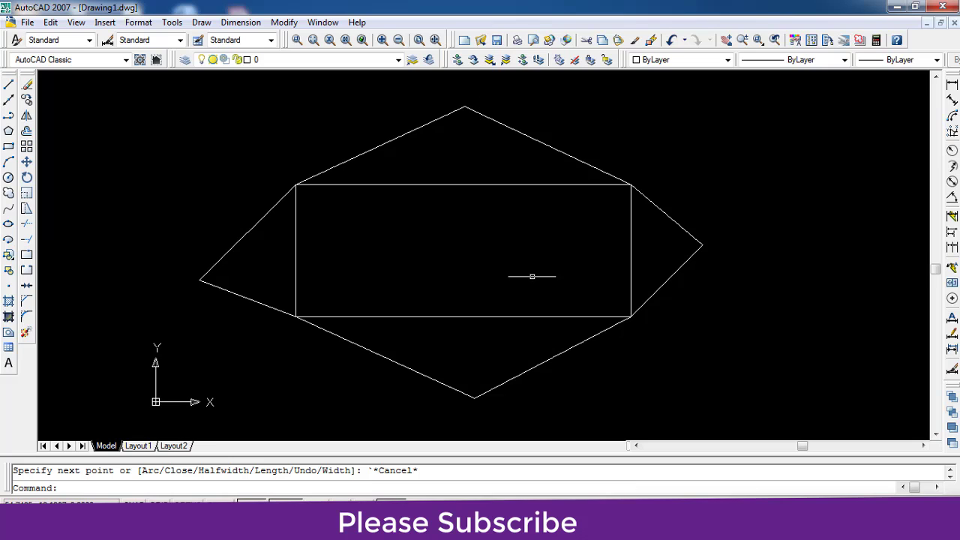
- Select the central rectangle and give it a 0.60 mm lineweight
left_click(471, 210)
left_click(458, 177)
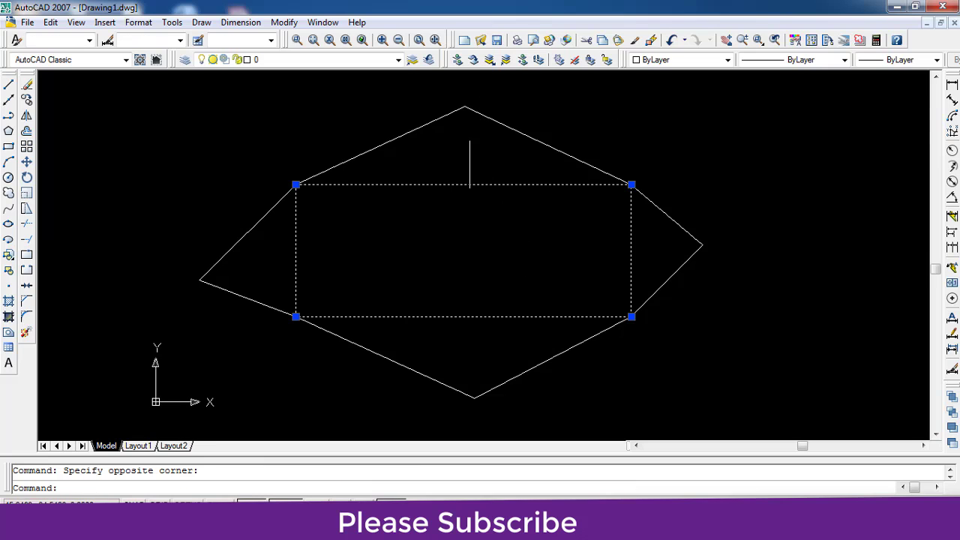
left_click(937, 60)
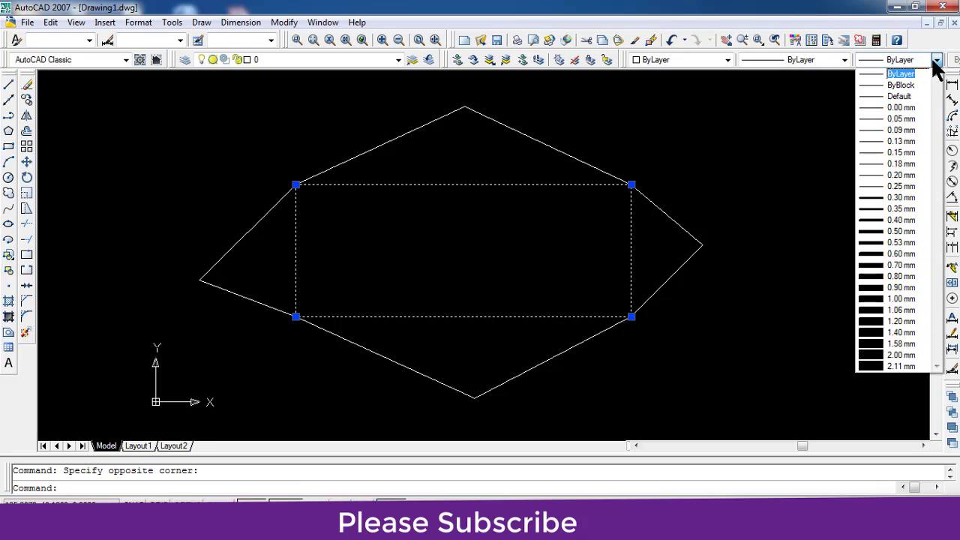
left_click(903, 255)
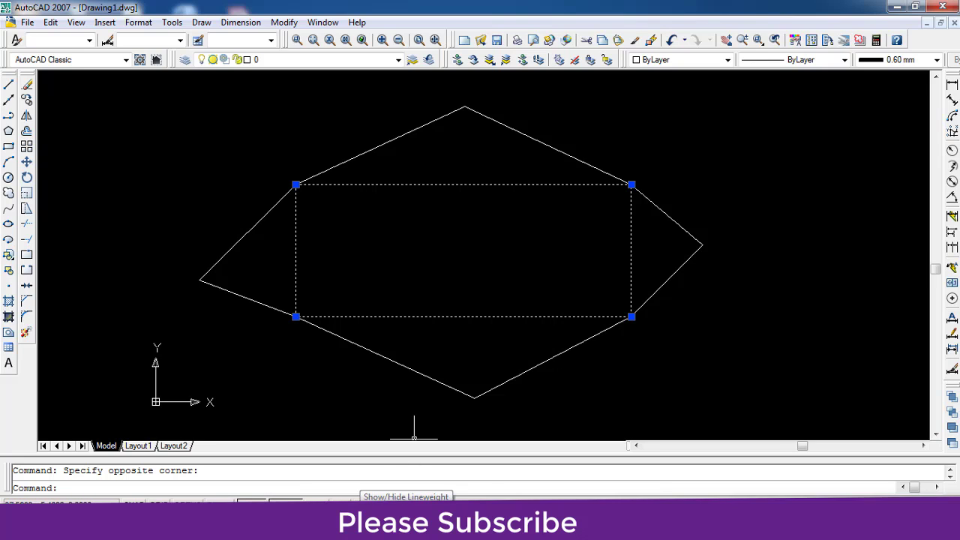
- Switch LWT lineweight display on so the rectangle draws thick
left_click(374, 502)
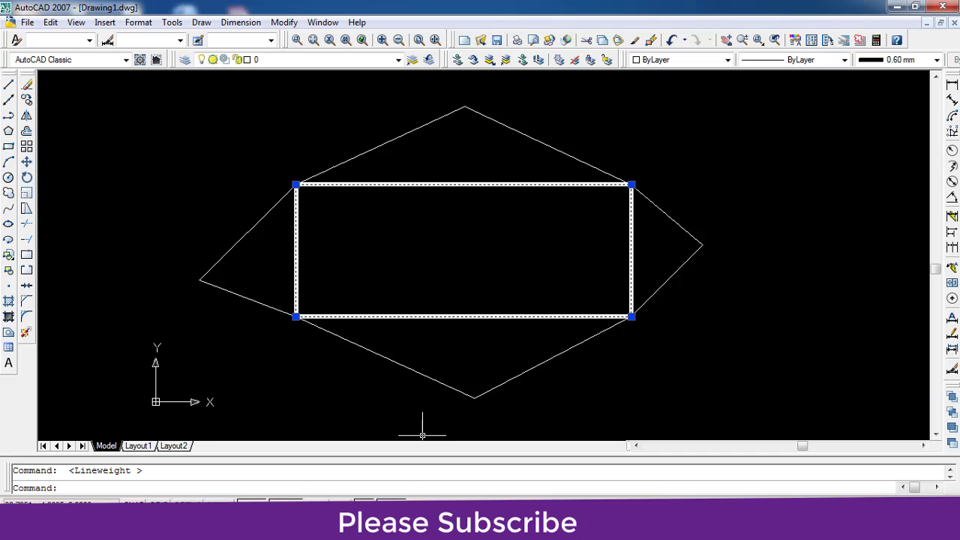
left_click(374, 502)
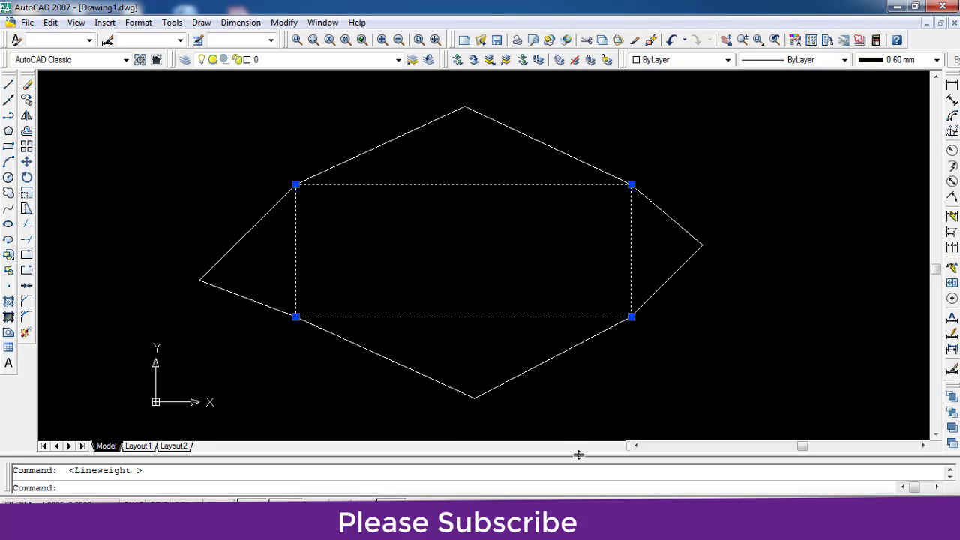
left_click(364, 501)
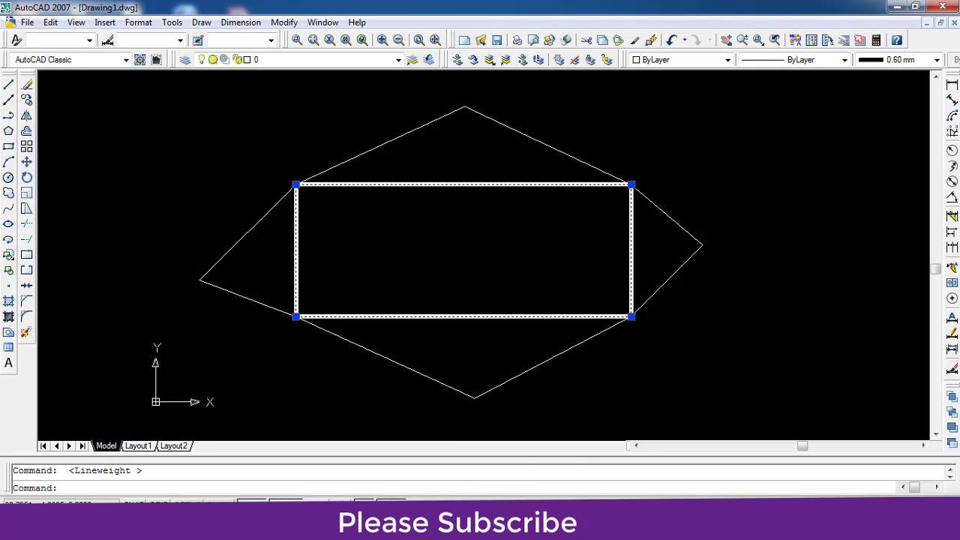
- Select the flap outline, set its lineweight to 1.06 mm and turn LWT display off
left_click(451, 133)
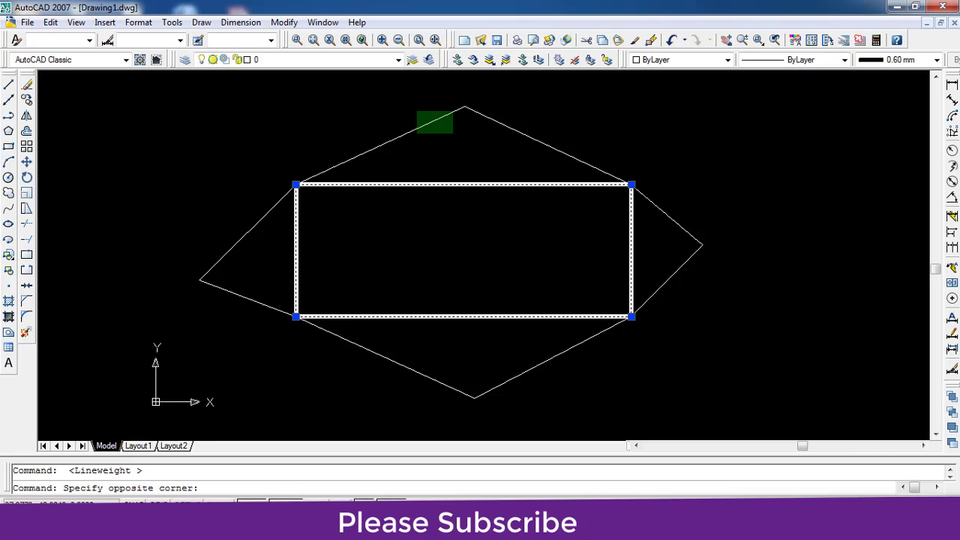
left_click(397, 97)
left_click(840, 60)
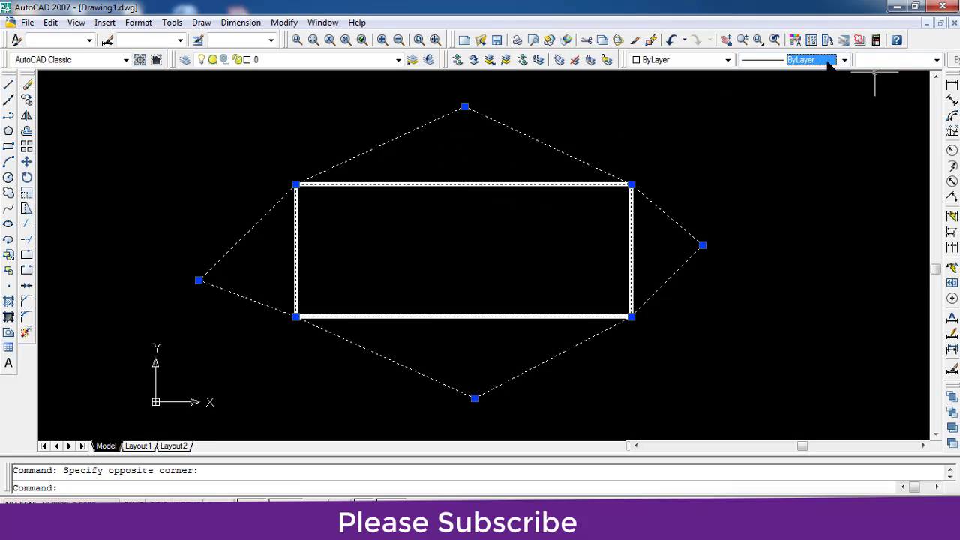
left_click(876, 65)
left_click(879, 64)
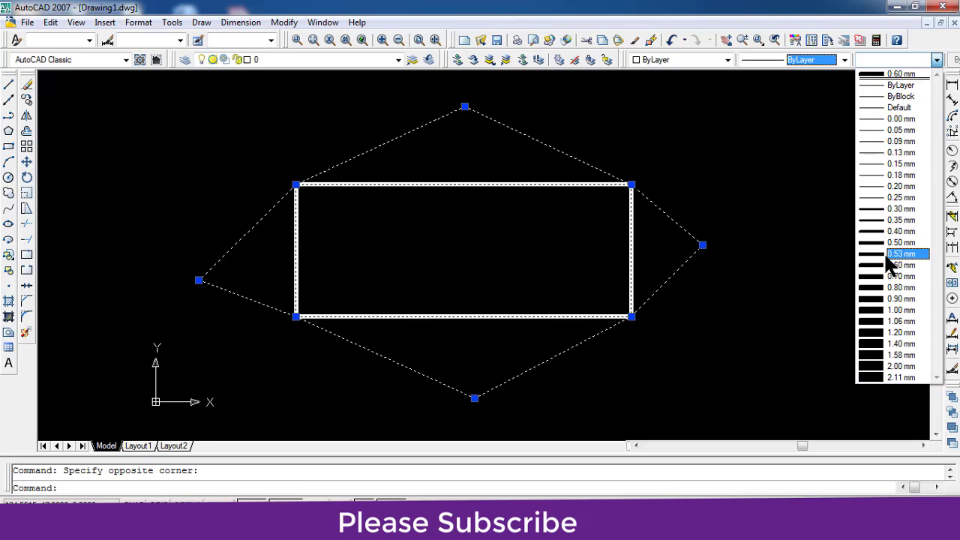
left_click(887, 328)
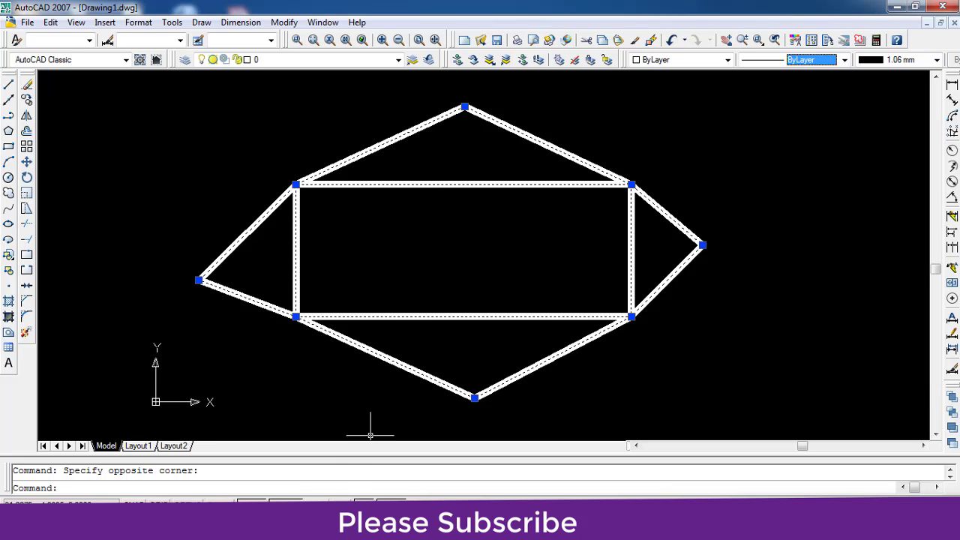
left_click(375, 501)
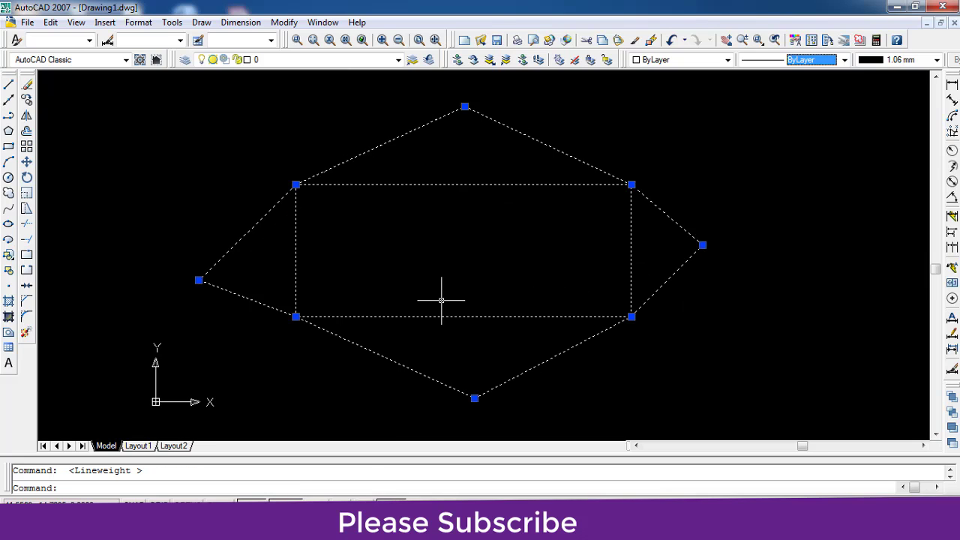
- Colour the selected lines Red, after briefly trying green, and open the Linetype list
left_click(844, 60)
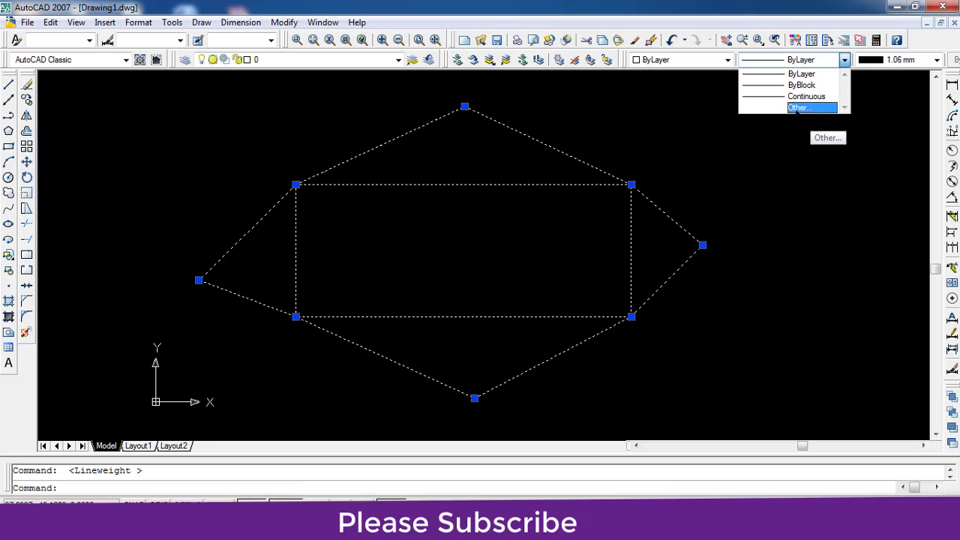
left_click(735, 64)
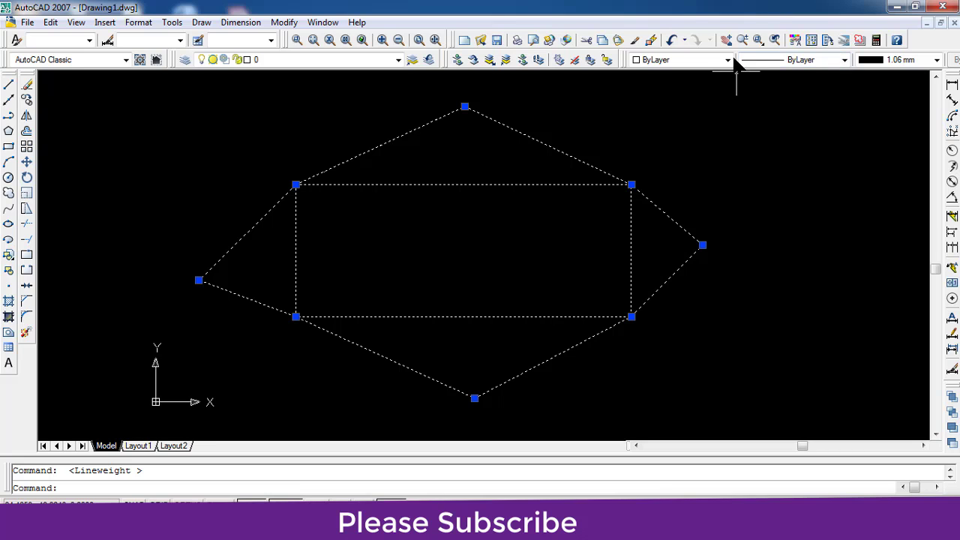
left_click(728, 61)
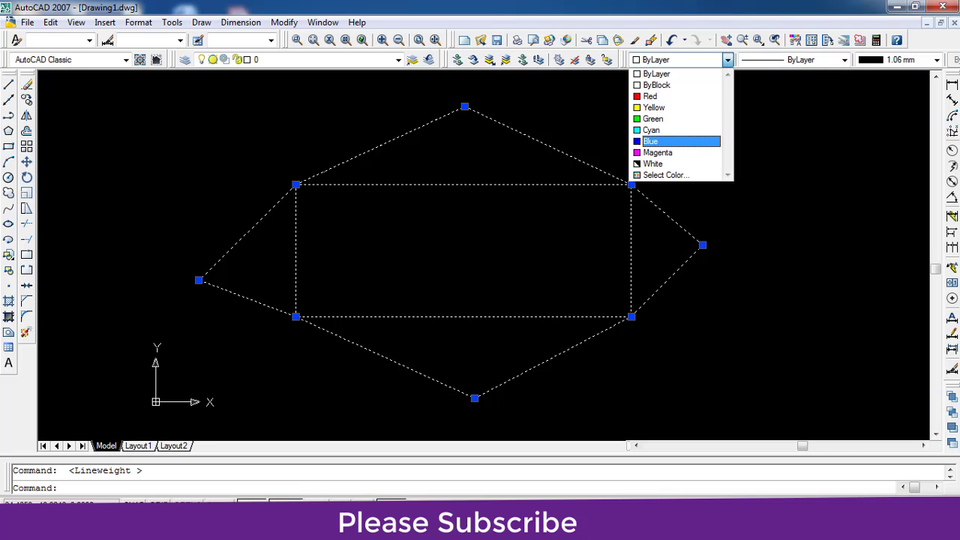
left_click(653, 118)
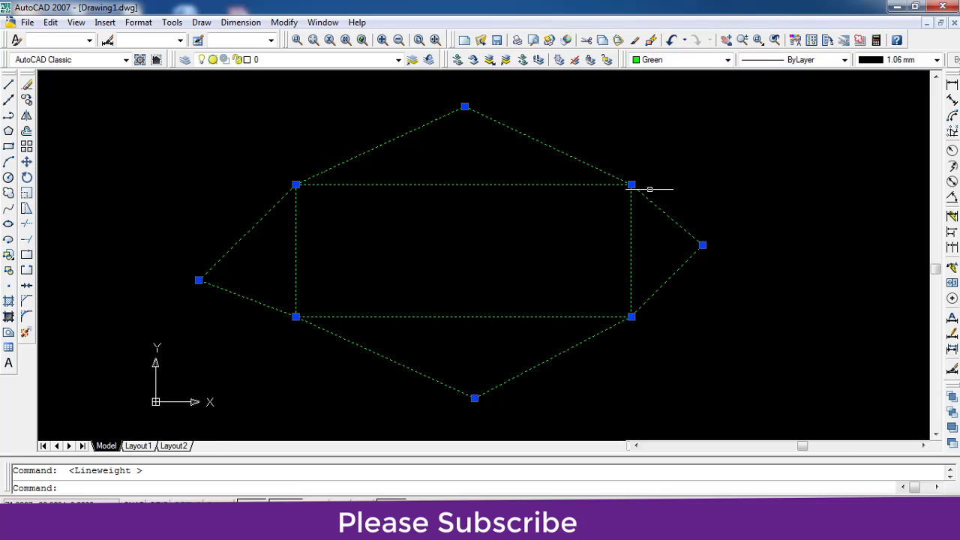
left_click(706, 63)
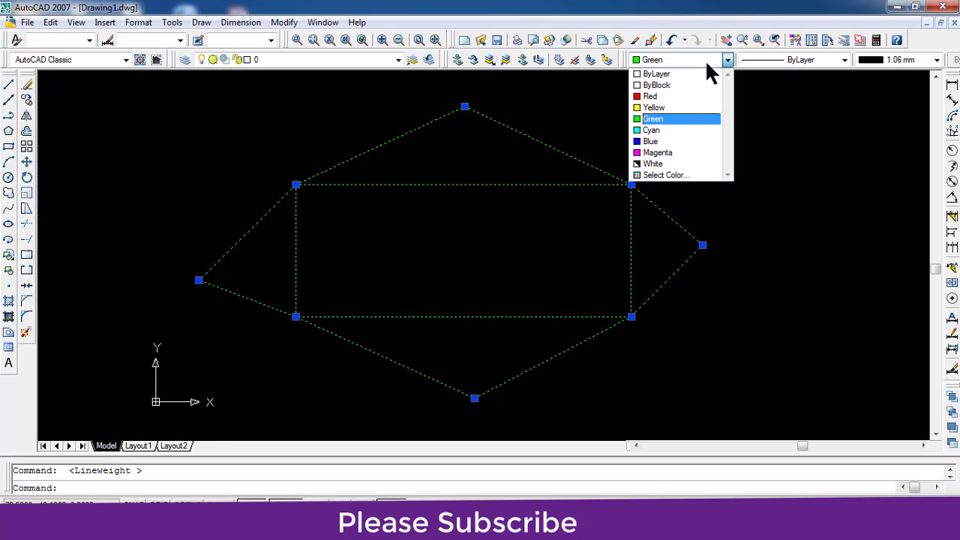
left_click(664, 97)
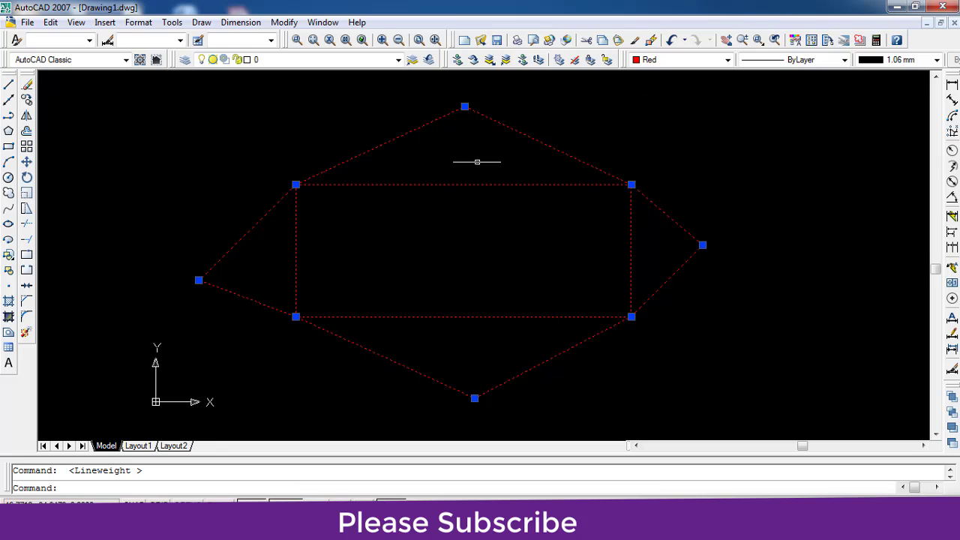
left_click(822, 62)
- Load the DOTX2 linetype through the Linetype Manager
left_click(799, 108)
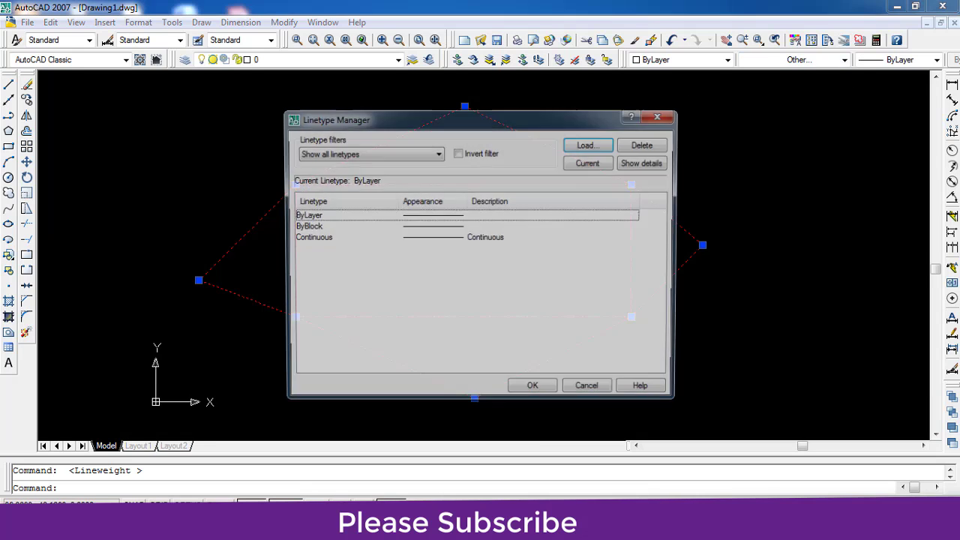
left_click_drag(475, 124, 726, 96)
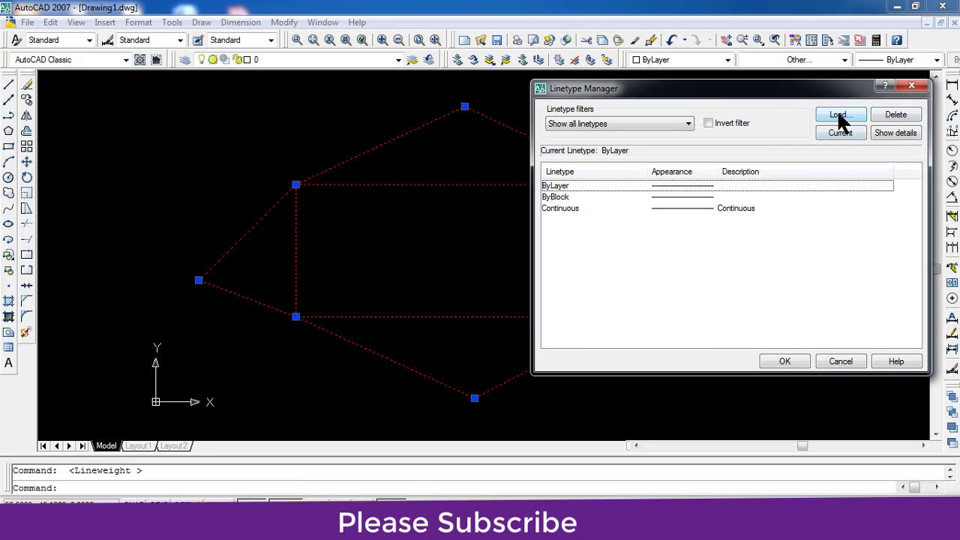
left_click(840, 118)
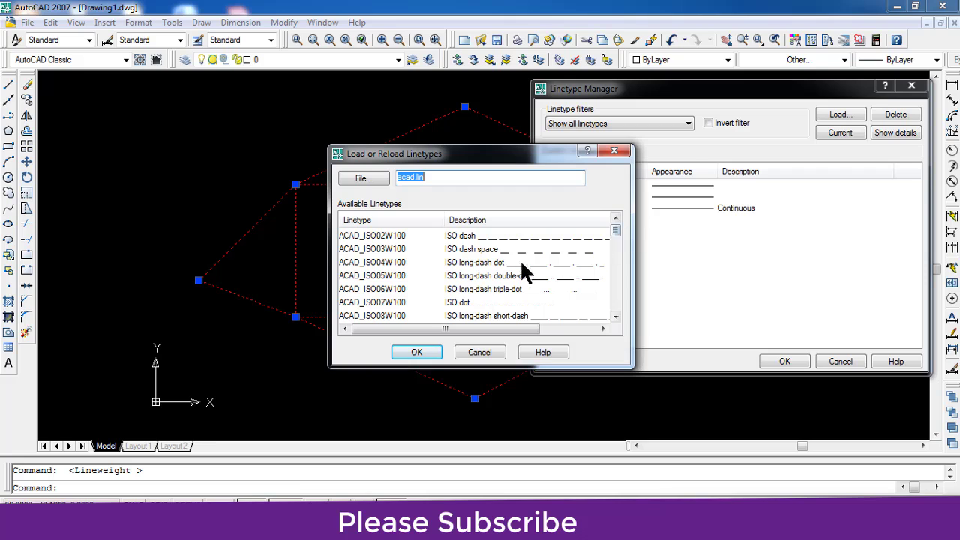
left_click_drag(616, 234, 630, 298)
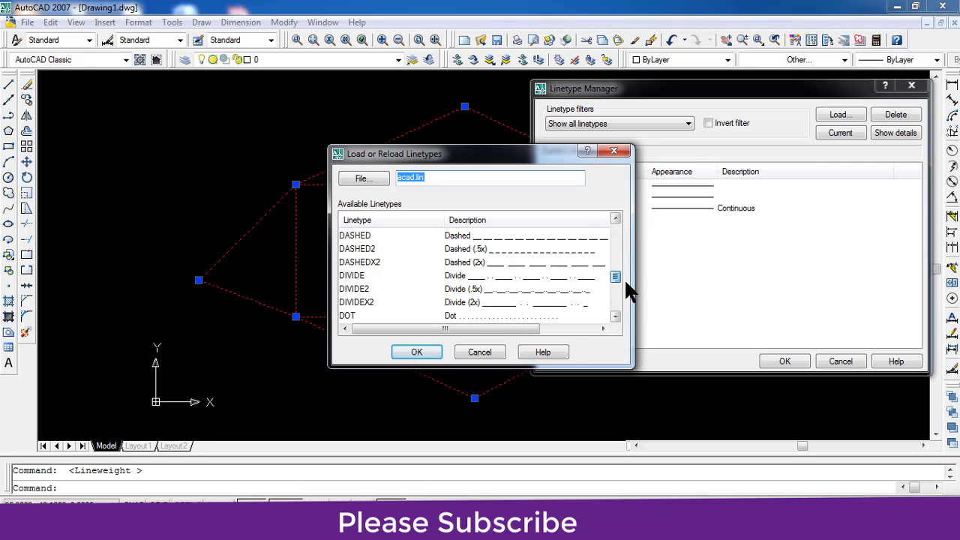
double_click(500, 276)
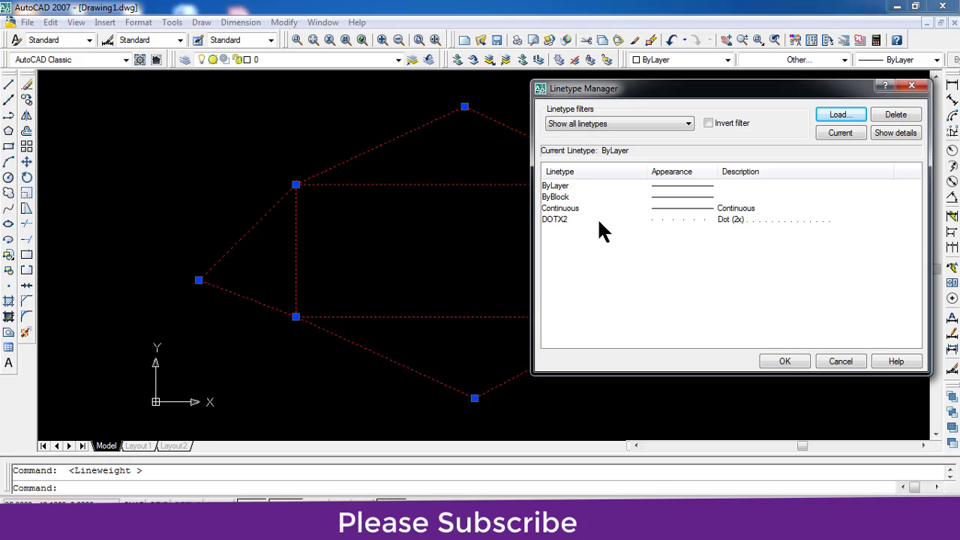
left_click(781, 362)
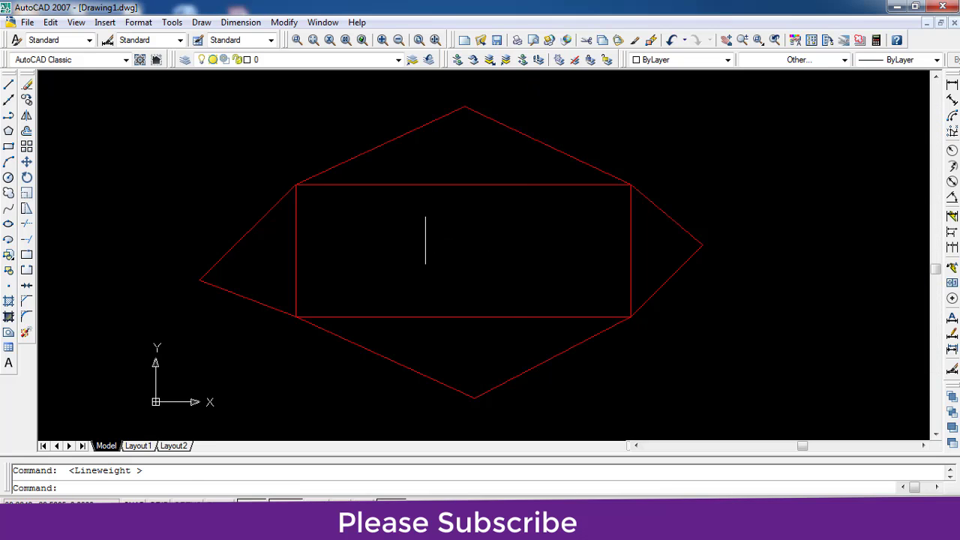
- Apply DOTX2 to the whole envelope outline and rectangle, then clear the selection
left_click_drag(424, 236, 345, 174)
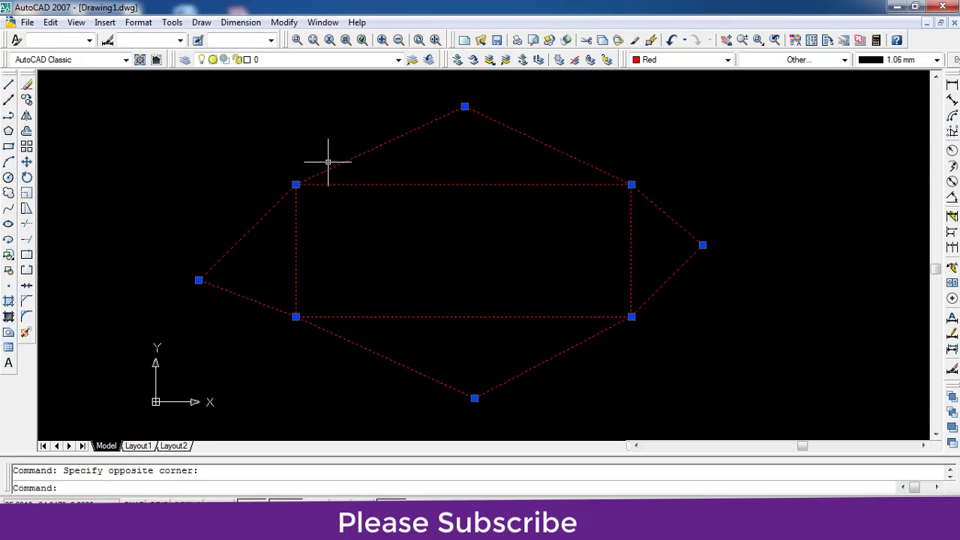
left_click(830, 60)
left_click(794, 111)
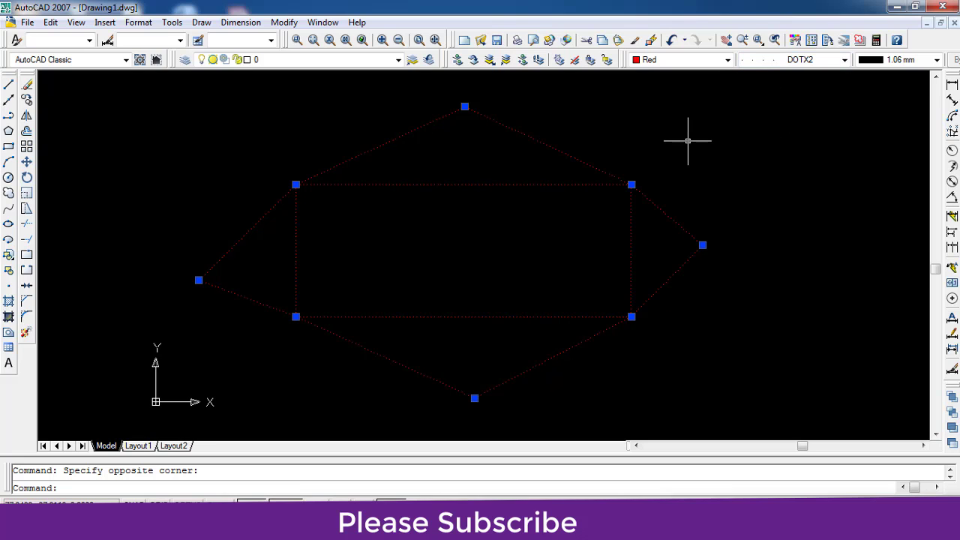
key("Escape")
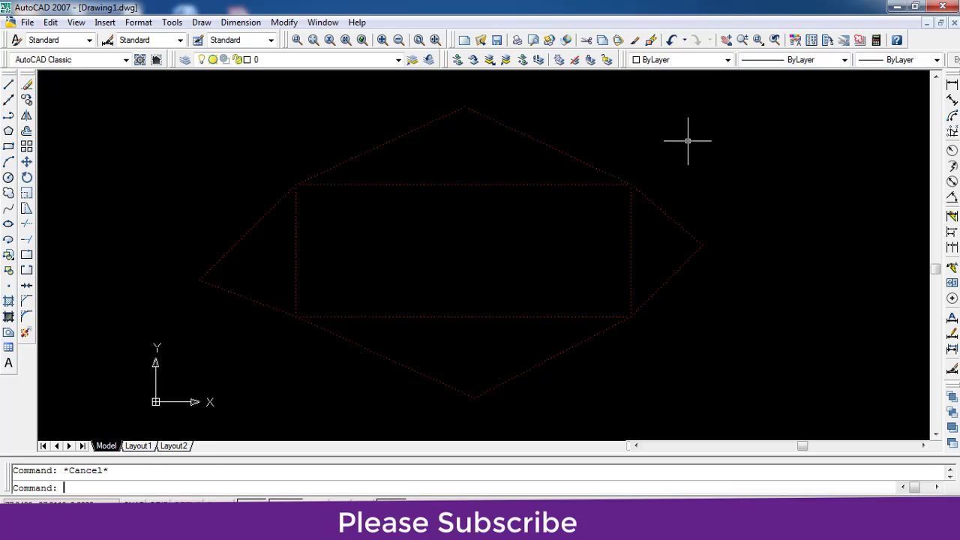
- Window-select all the envelope outline lines and change their linetype from dotted to ByBlock
left_click_drag(561, 222, 523, 183)
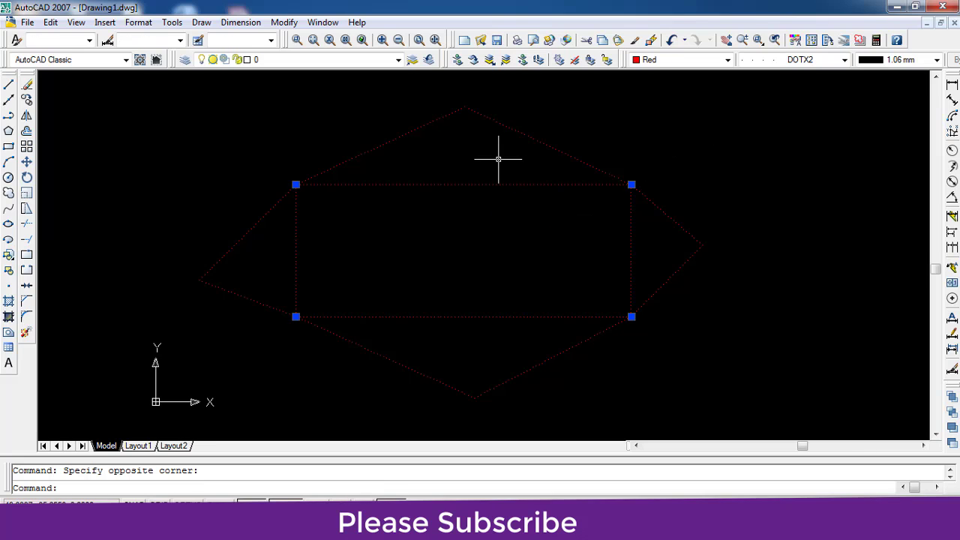
left_click(937, 60)
left_click(900, 87)
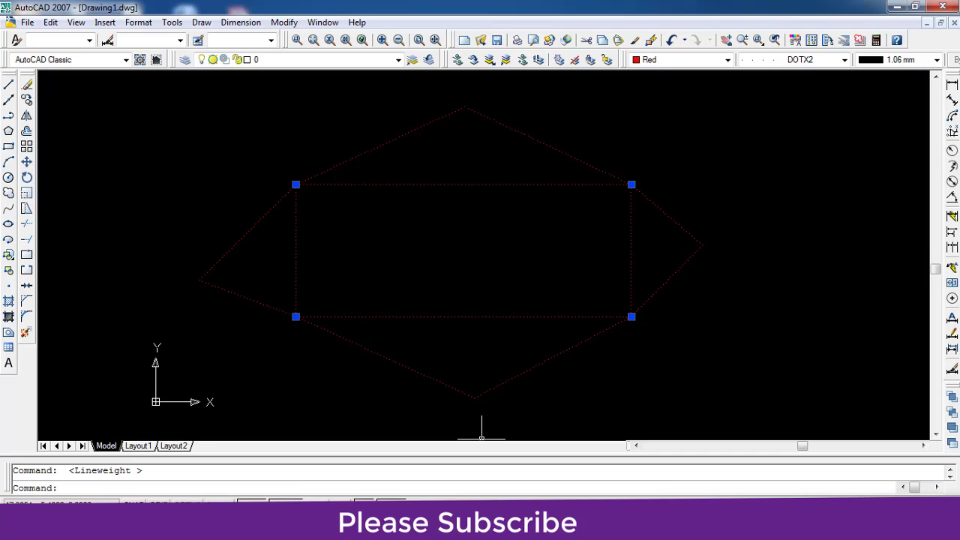
left_click(770, 163)
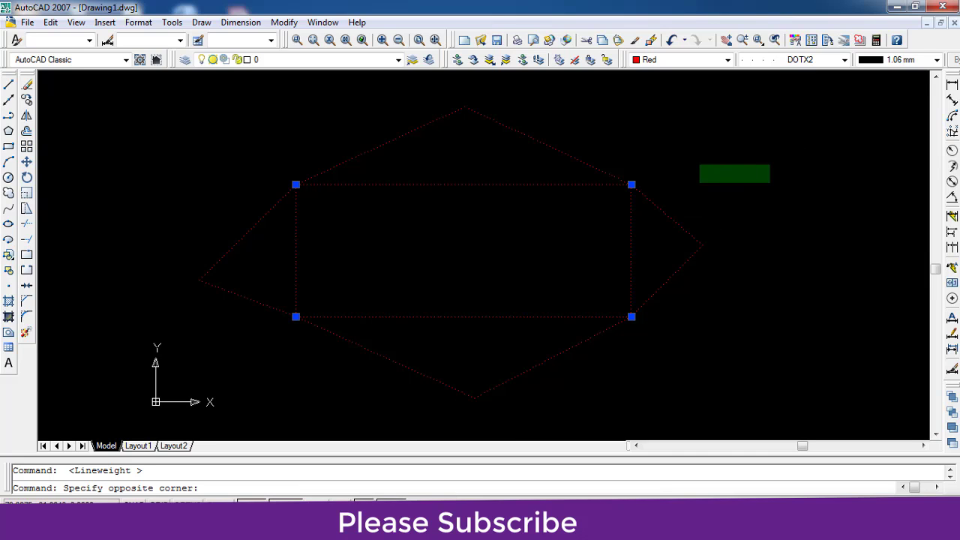
left_click(697, 180)
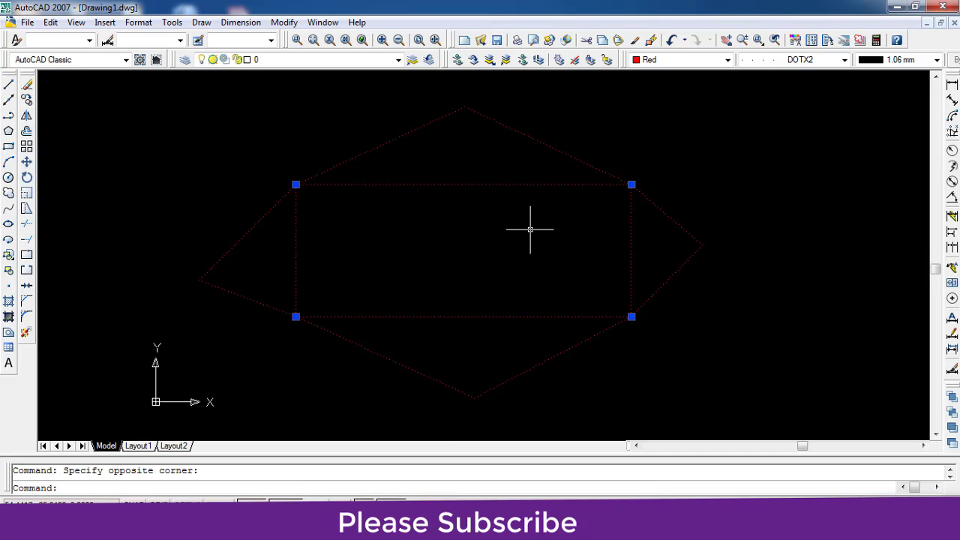
key("Escape")
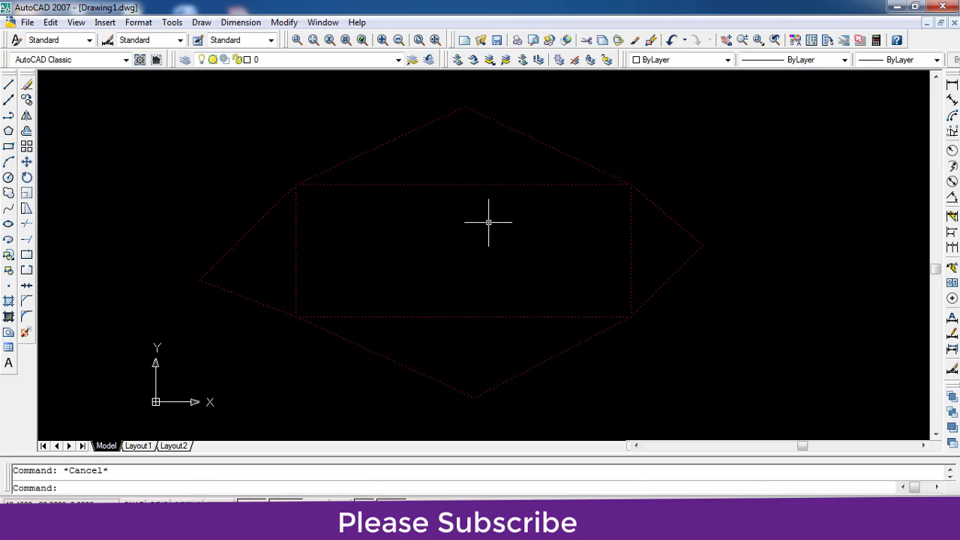
left_click(488, 222)
left_click(293, 135)
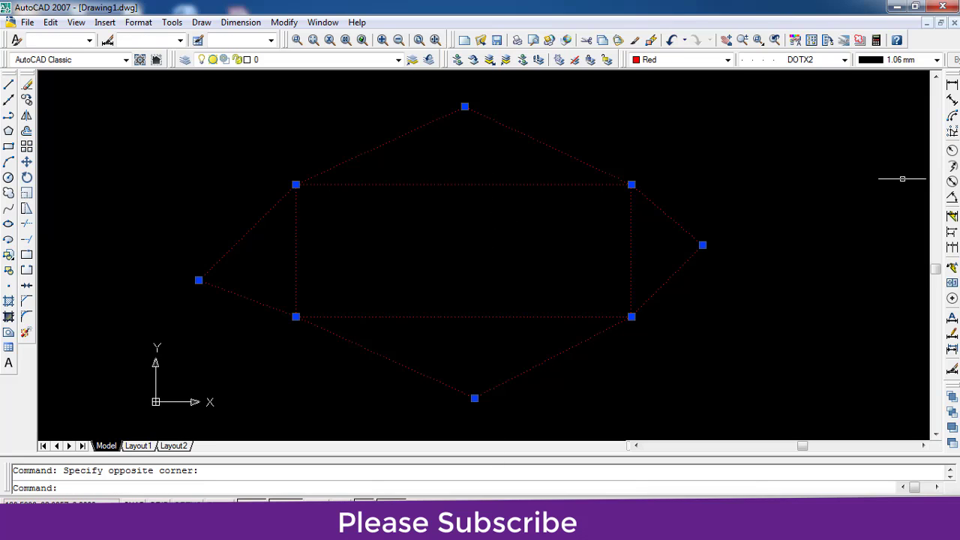
left_click(845, 60)
left_click(802, 85)
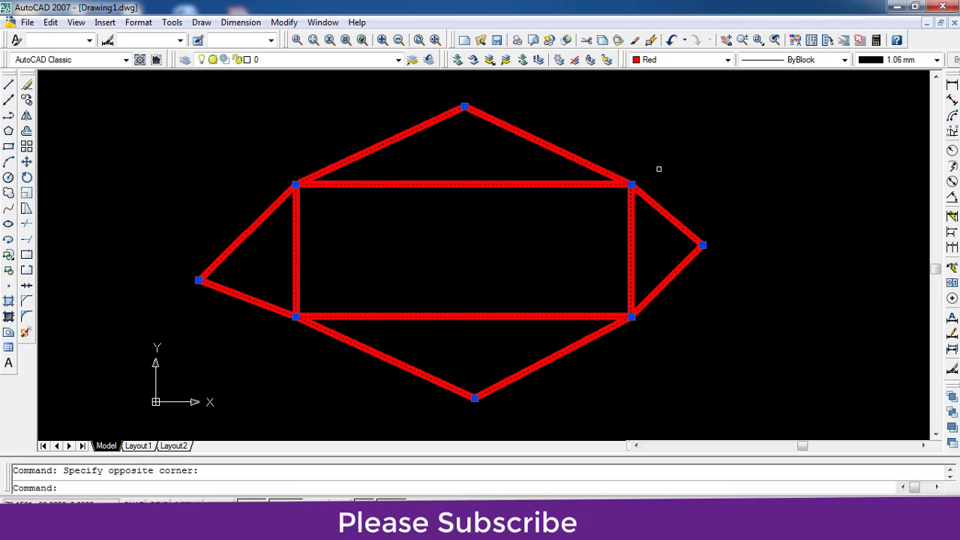
- Turn snap mode on, then start and cancel a test polyline on the rectangle's top edge
right_click(139, 503)
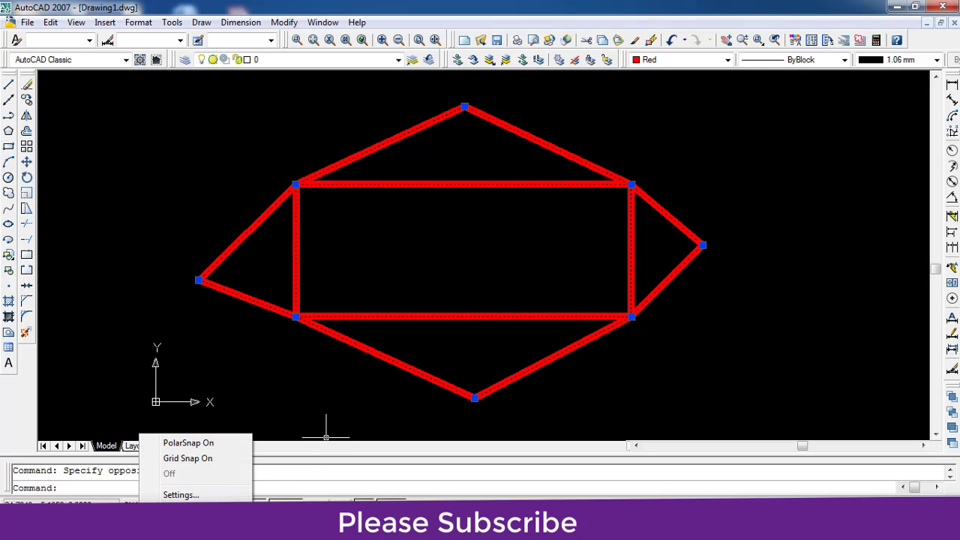
left_click(180, 495)
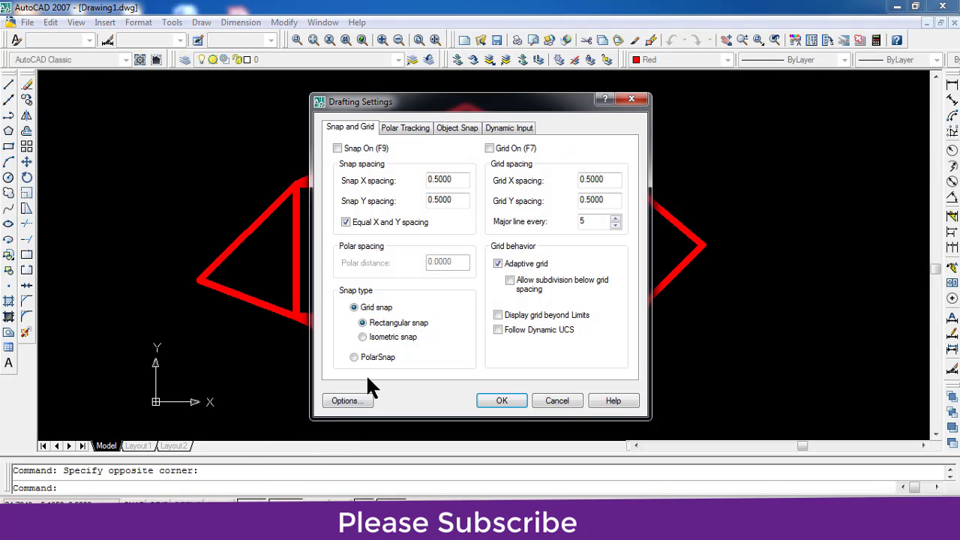
left_click(632, 98)
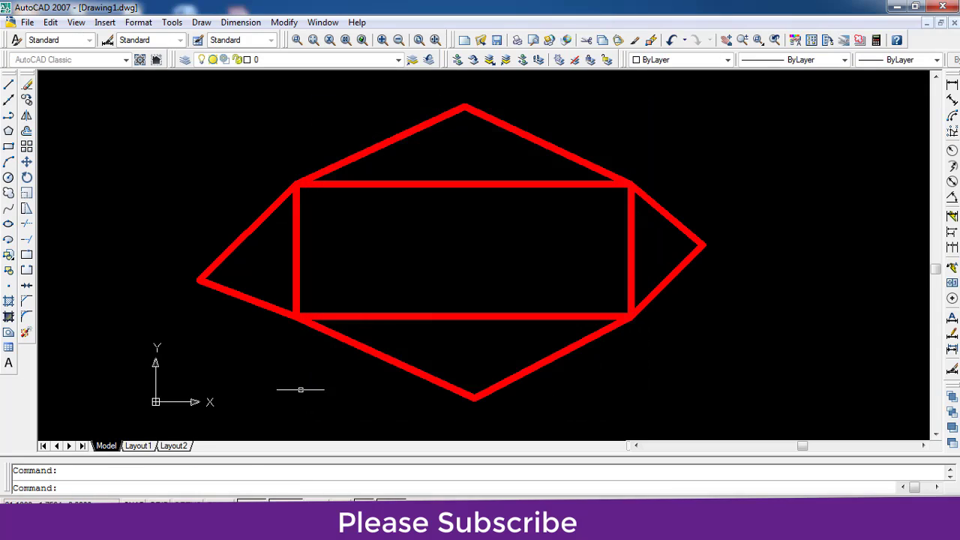
left_click(139, 501)
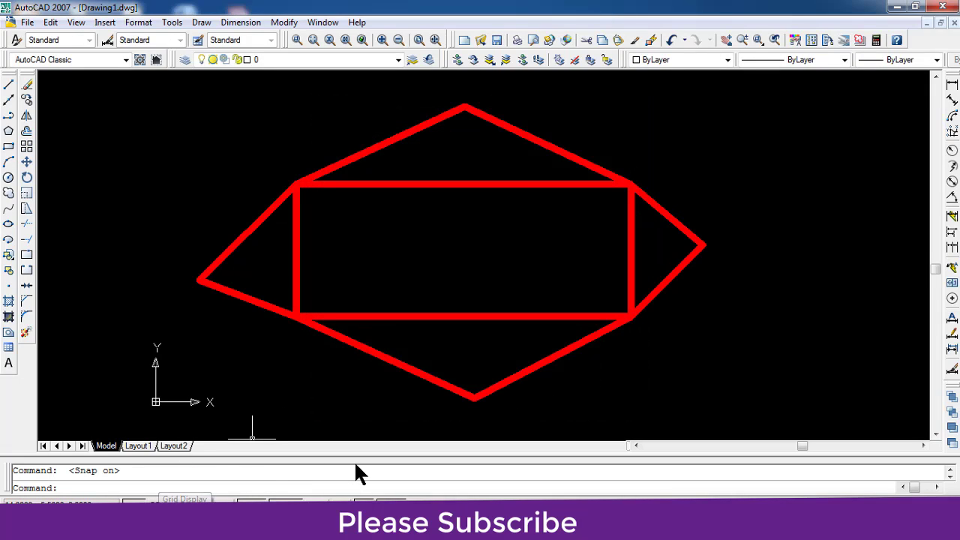
left_click(9, 117)
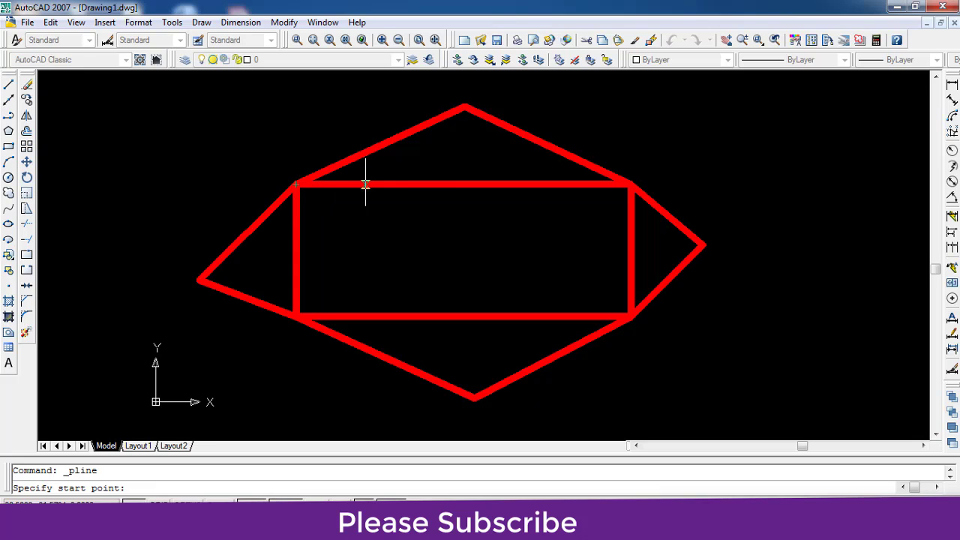
left_click(421, 184)
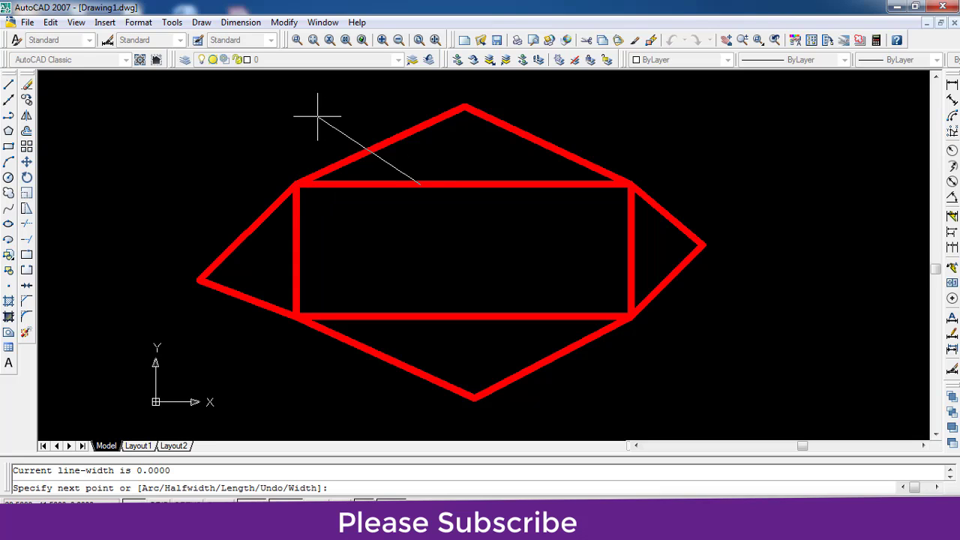
key("Escape")
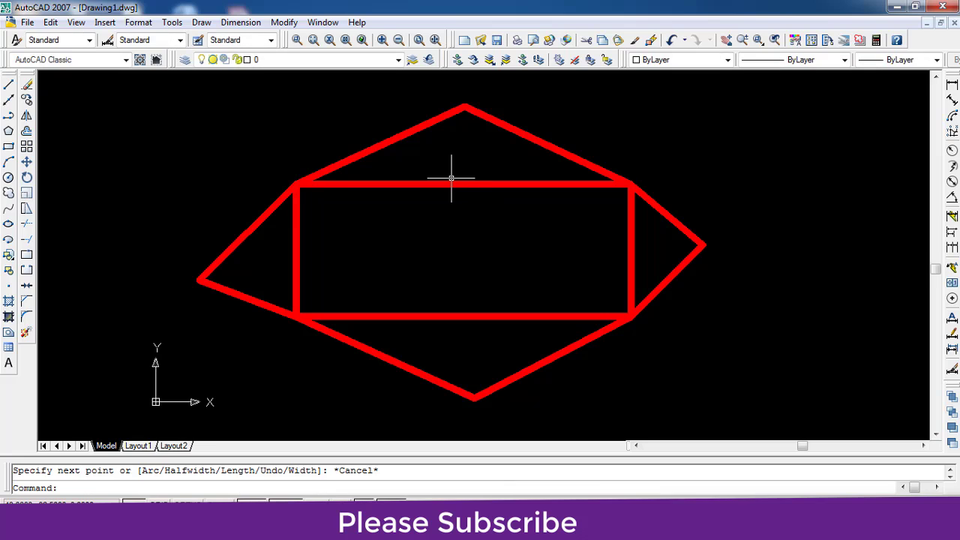
- Select all the outline lines and set their lineweight to ByLayer
left_click_drag(440, 214, 300, 170)
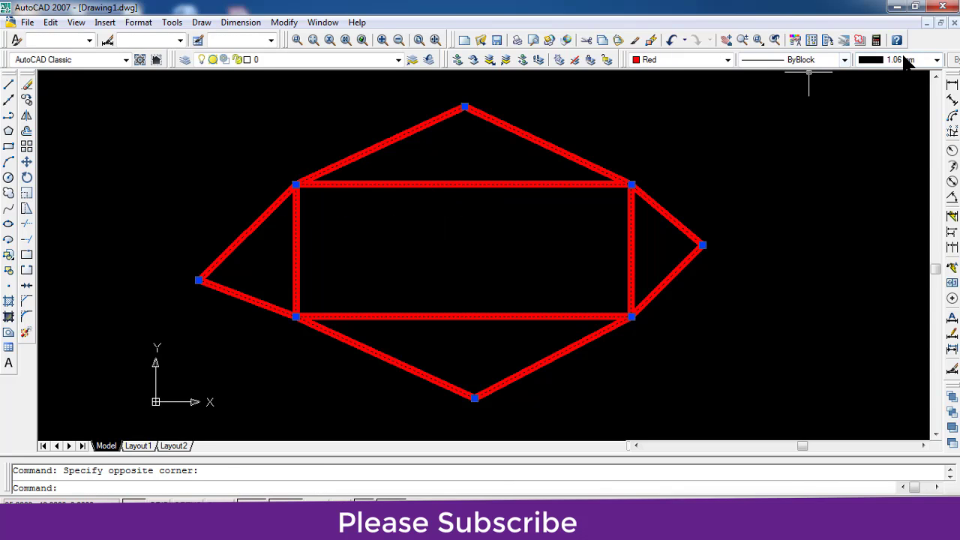
left_click(938, 59)
left_click(900, 96)
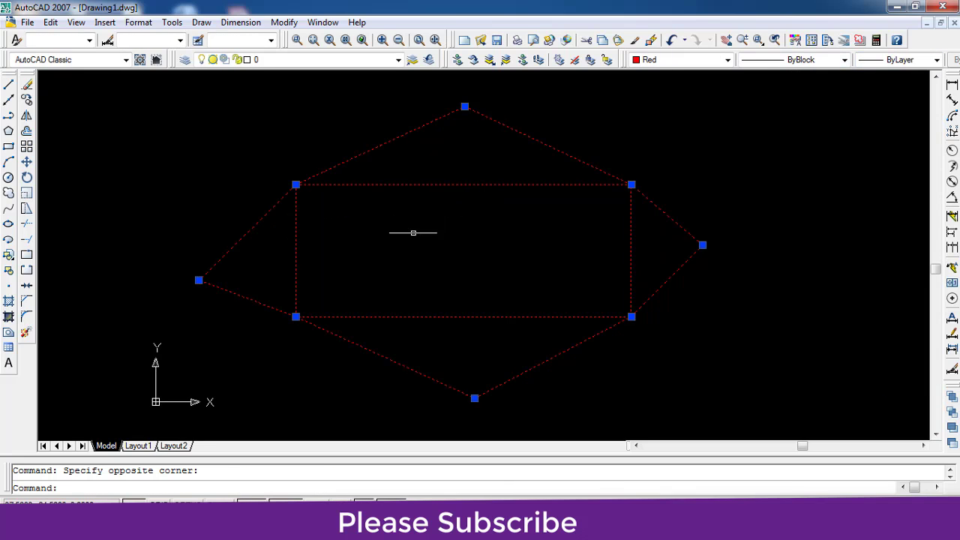
key("Escape")
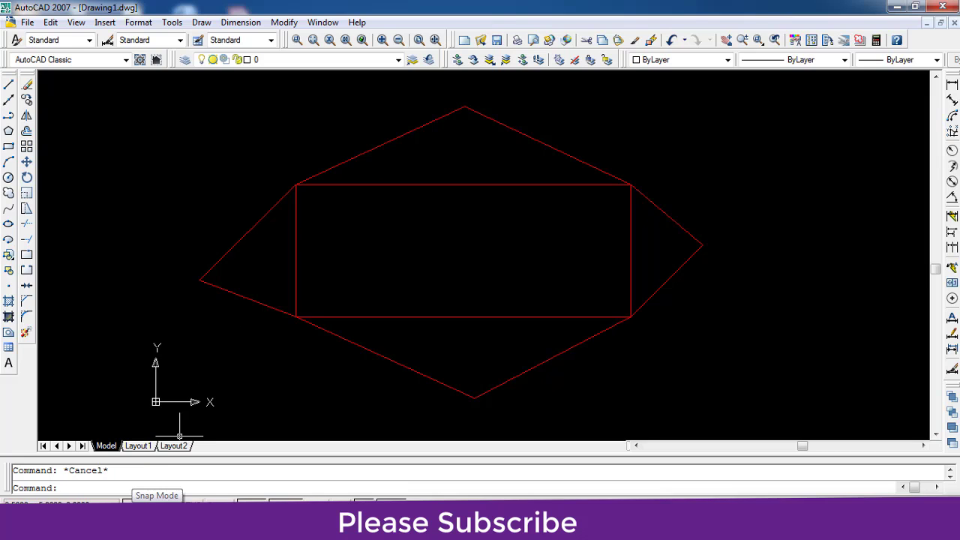
- Zoom in on the top edge, abandon a first polyline attempt, and turn snap off
left_click(8, 115)
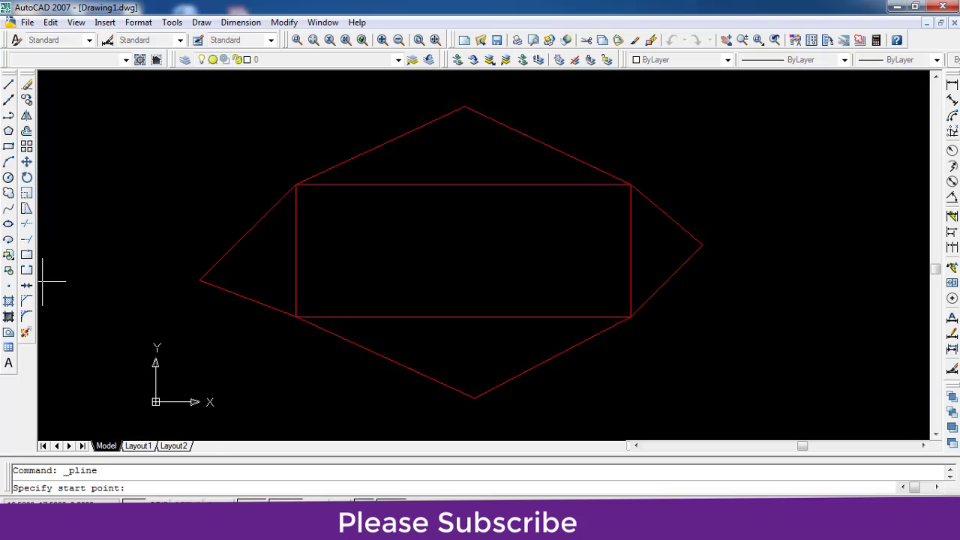
scroll(290, 197, "up", 2)
scroll(302, 169, "up", 2)
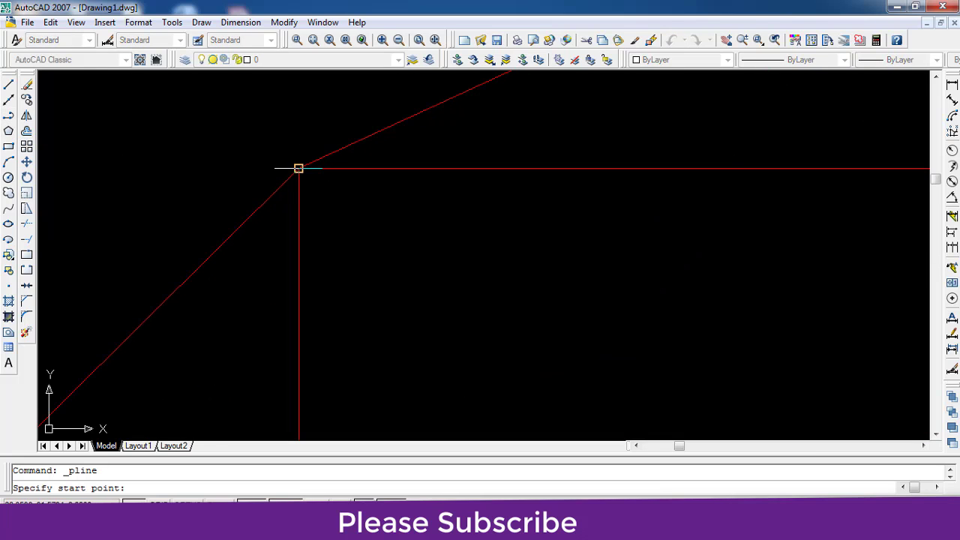
left_click(358, 168)
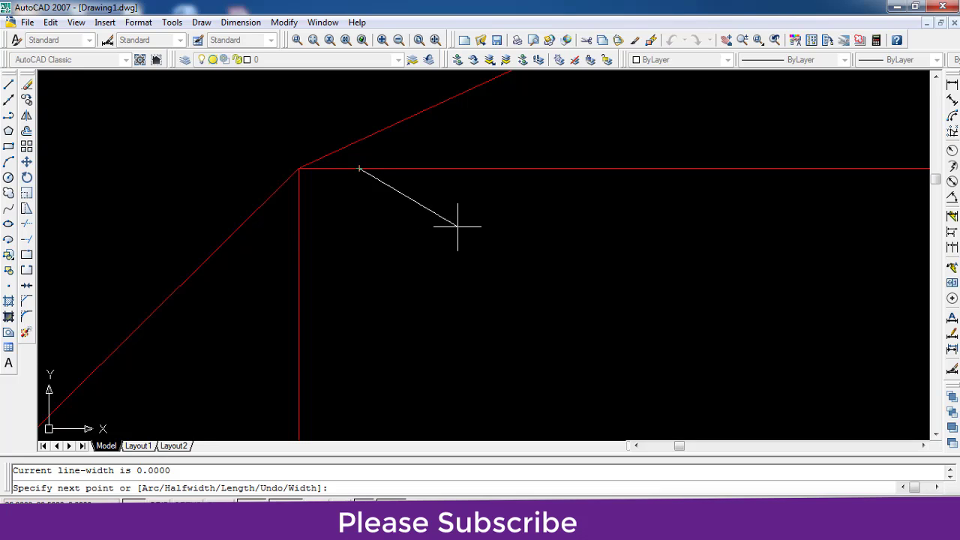
key("Escape")
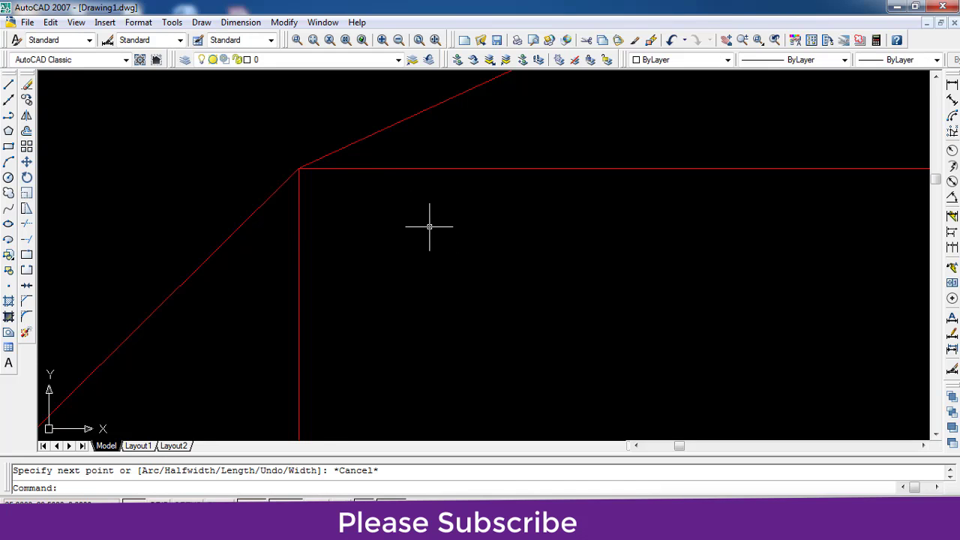
key("F9")
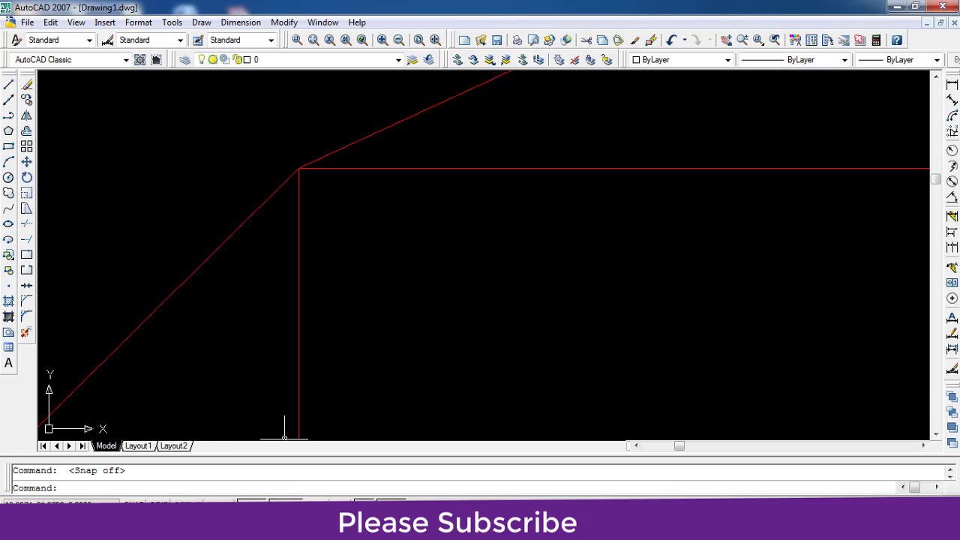
- Draw a four-segment zigzag polyline starting on the rectangle's top edge near its left corner
left_click(8, 115)
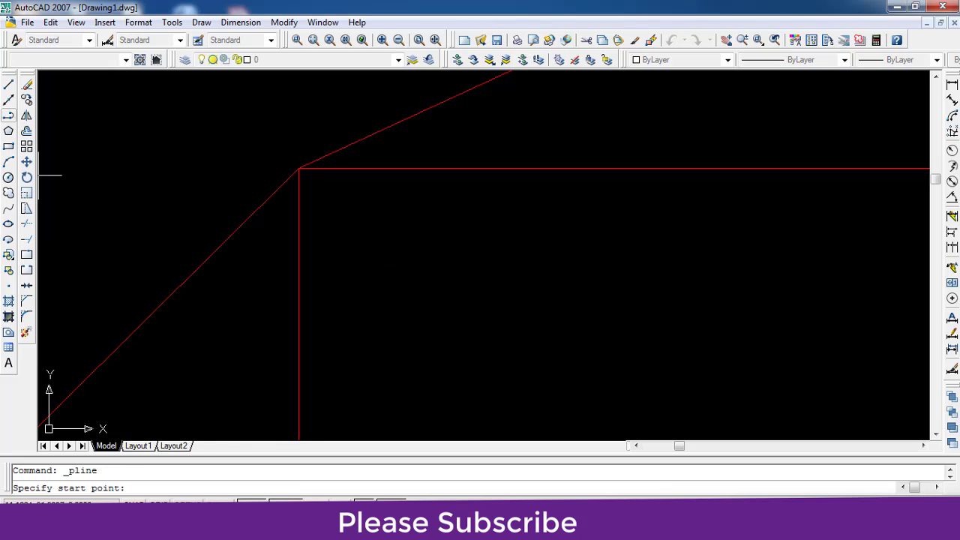
left_click(359, 168)
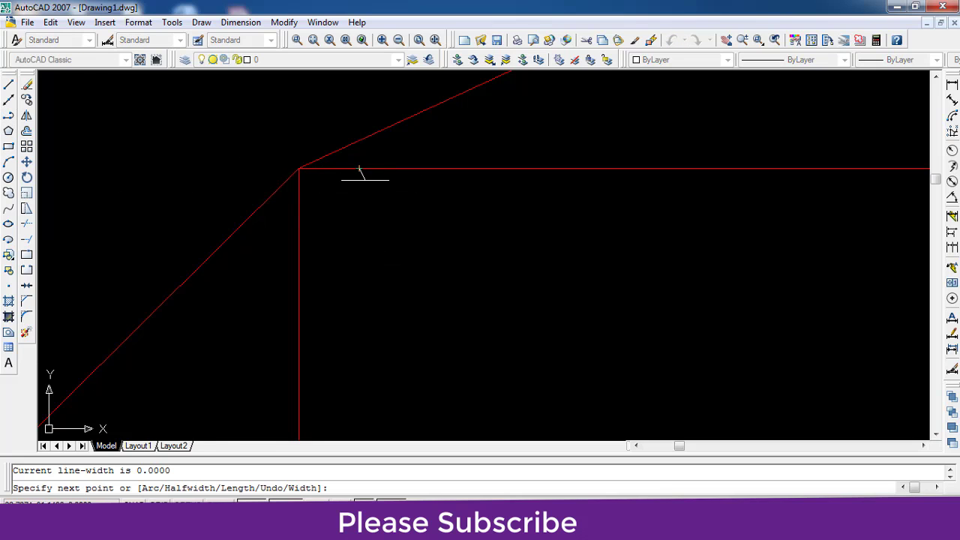
left_click(463, 168)
left_click(531, 191)
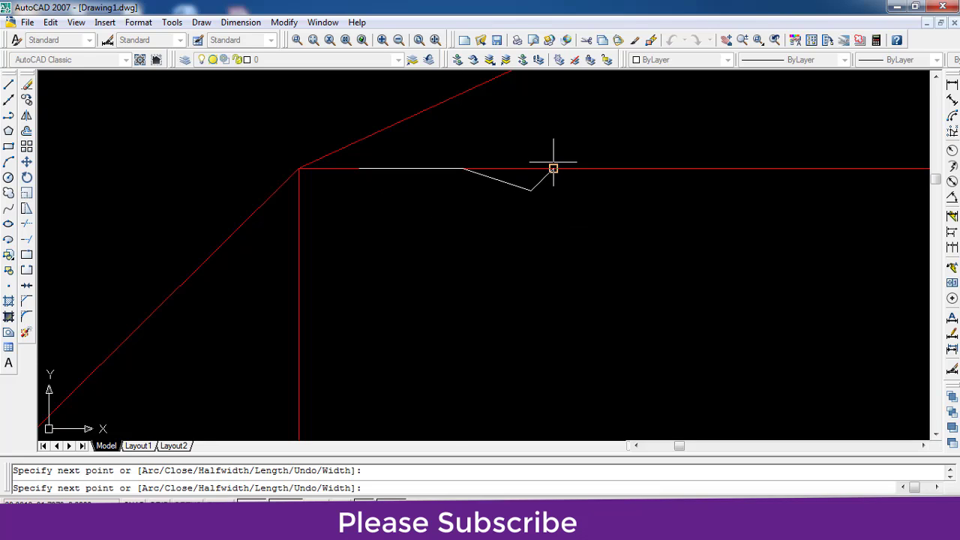
left_click(554, 169)
left_click(600, 194)
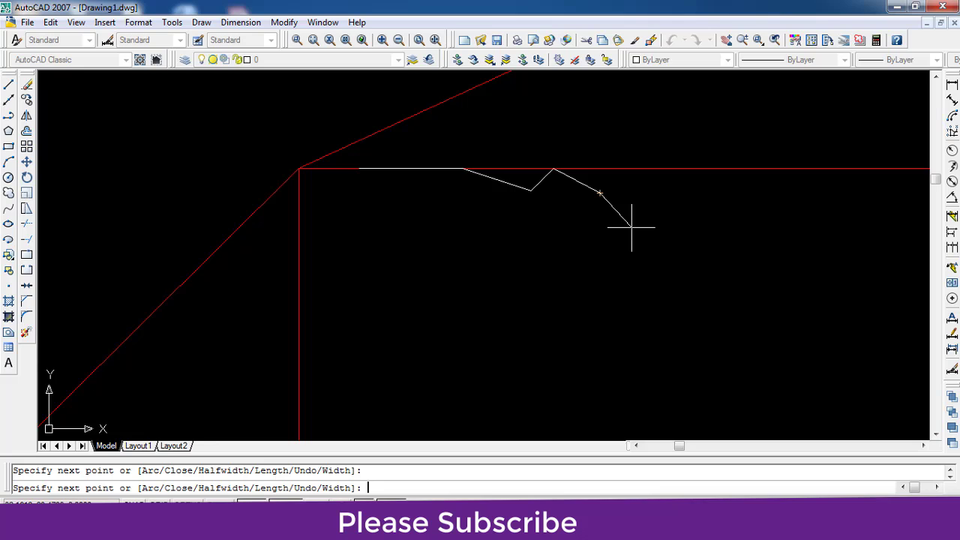
key("Escape")
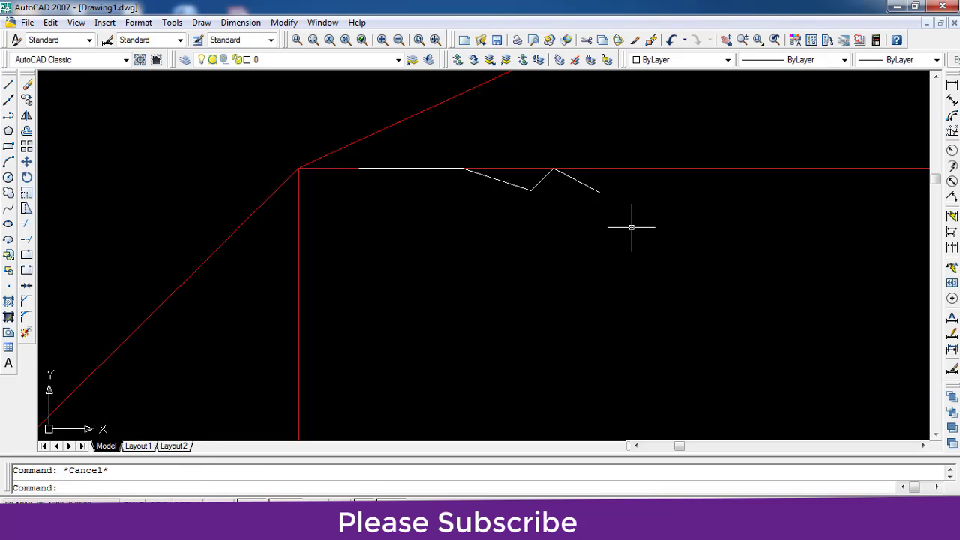
- Switch the grid display on, dismiss the polyline help, and zoom back out
key("F7")
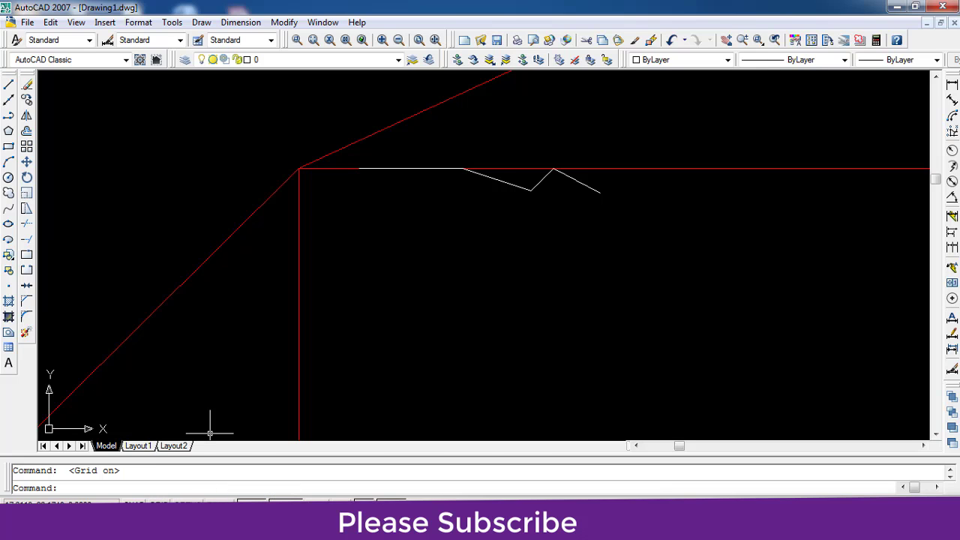
key("F1")
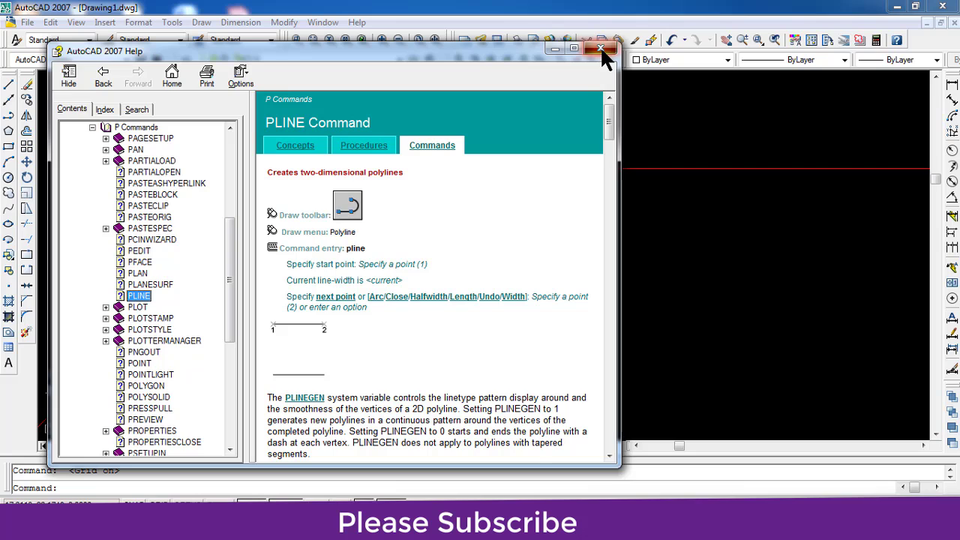
left_click(601, 48)
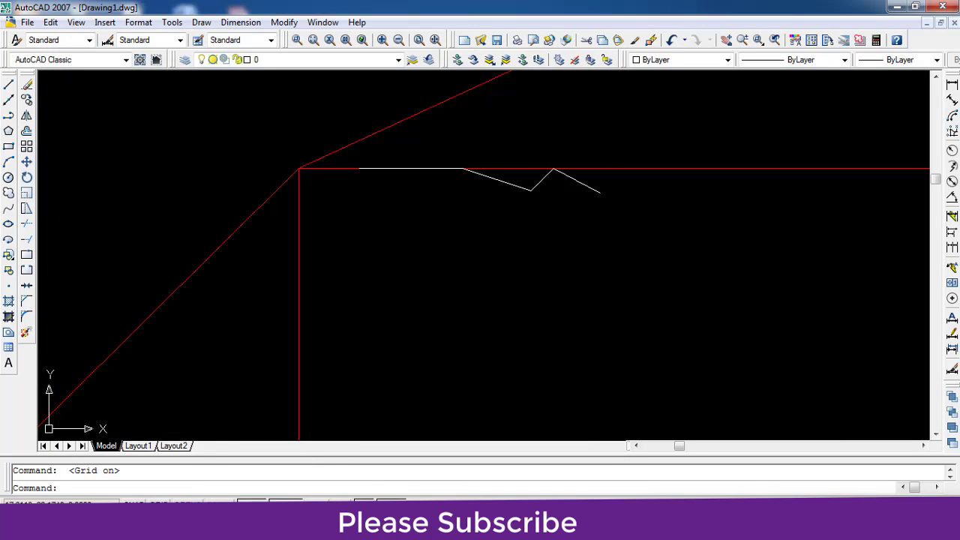
scroll(466, 202, "down", 5)
left_click(678, 302)
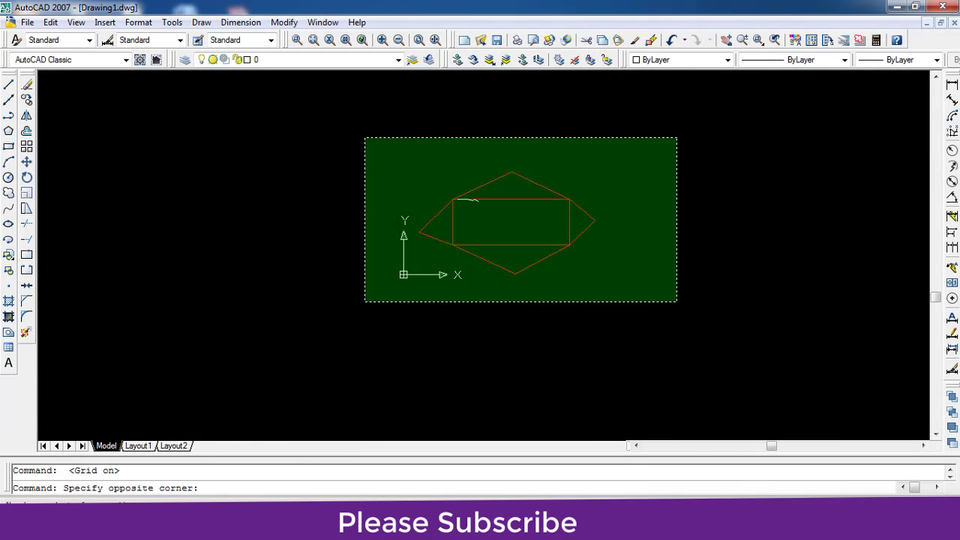
left_click(364, 138)
key("F7")
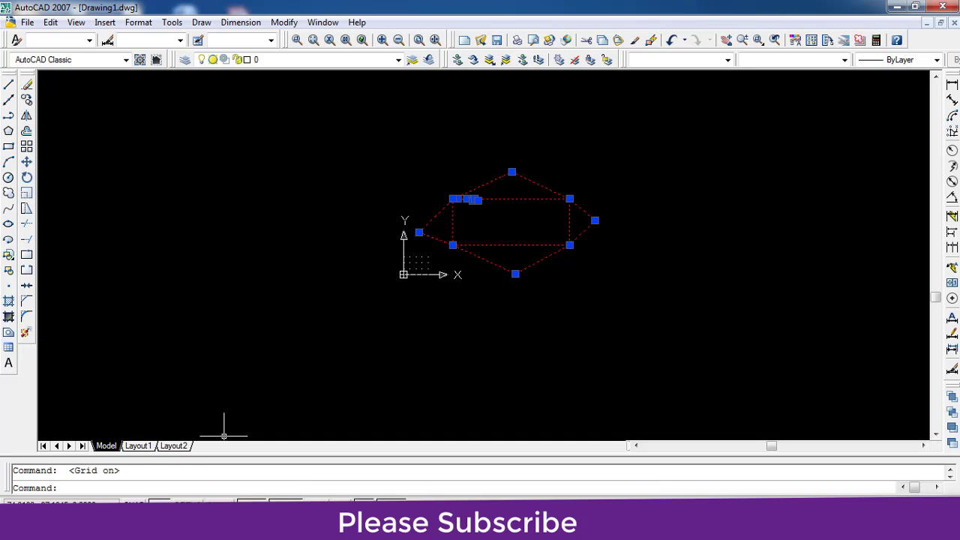
scroll(450, 202, "up", 2)
scroll(390, 285, "up", 2)
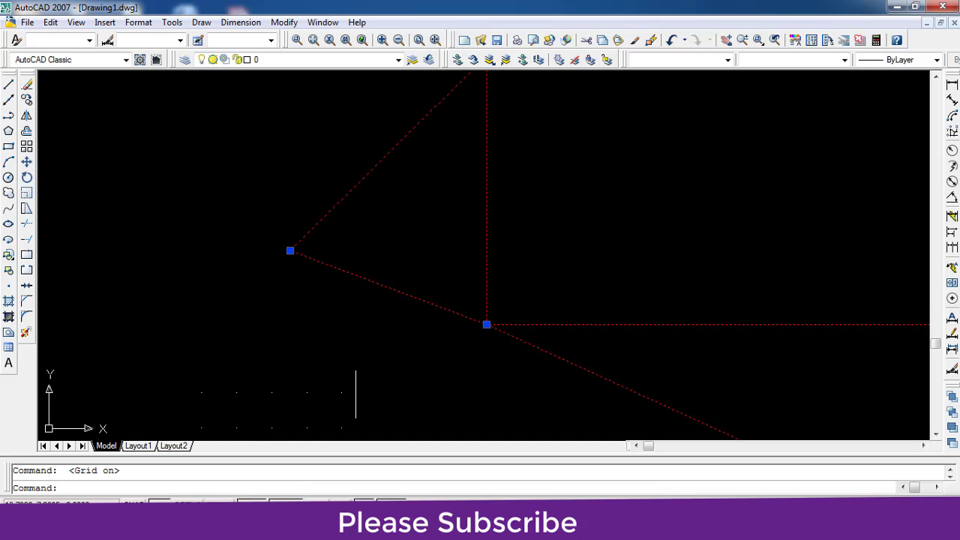
mouse_move(354, 407)
middle_mouse_down()
mouse_move(365, 250)
mouse_move(379, 240)
middle_mouse_up()
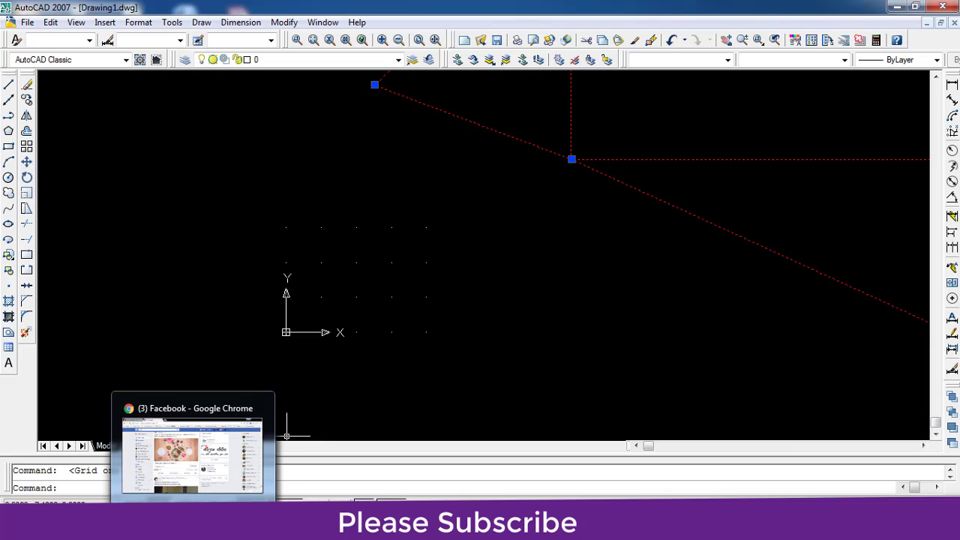
left_click(431, 366)
left_click(260, 395)
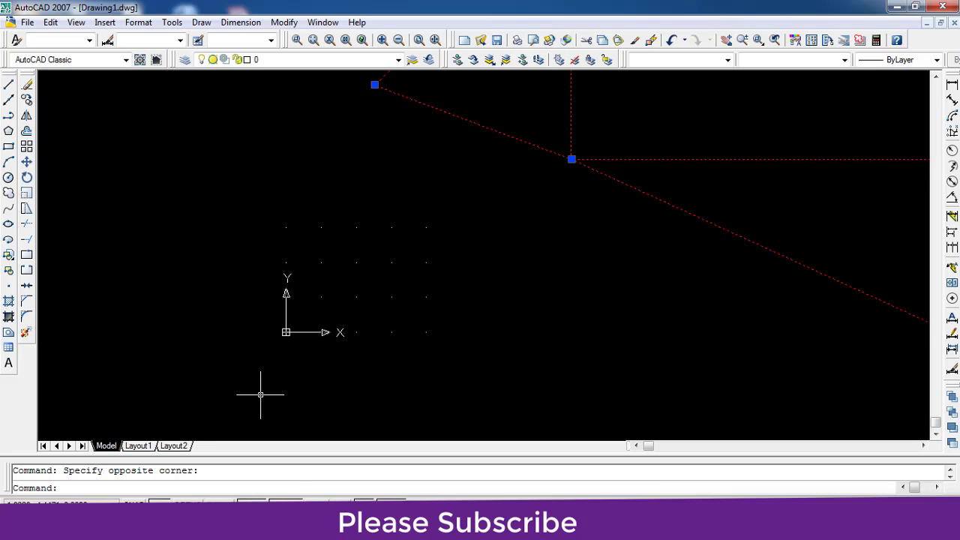
key("F8")
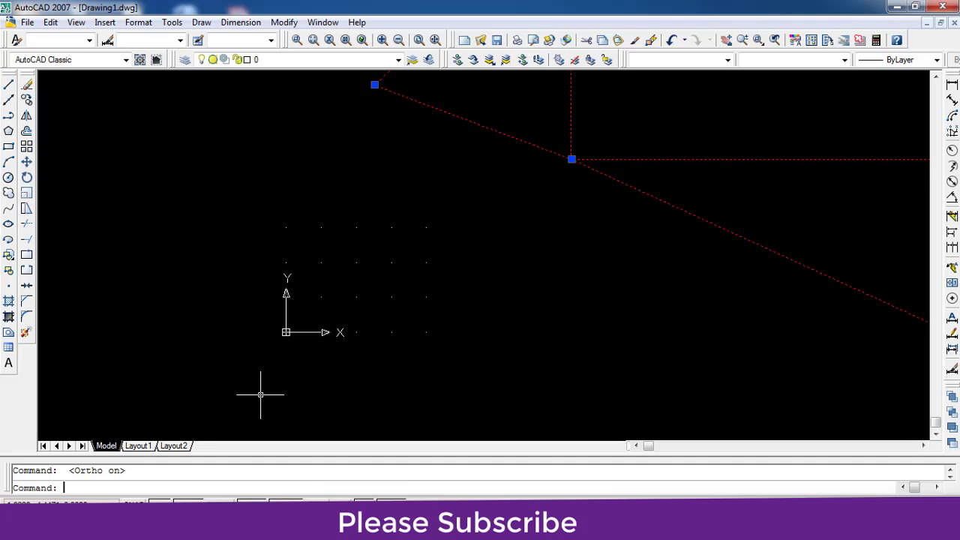
key("F8")
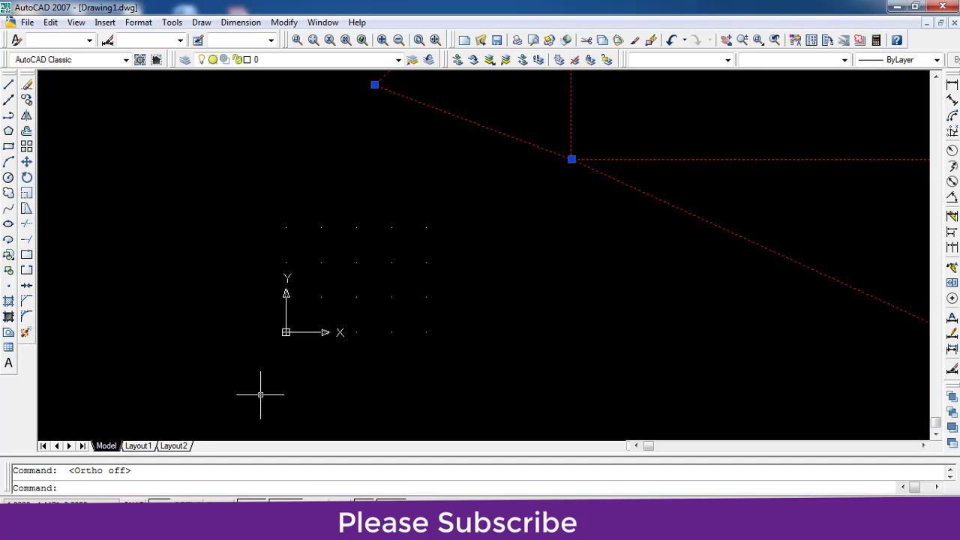